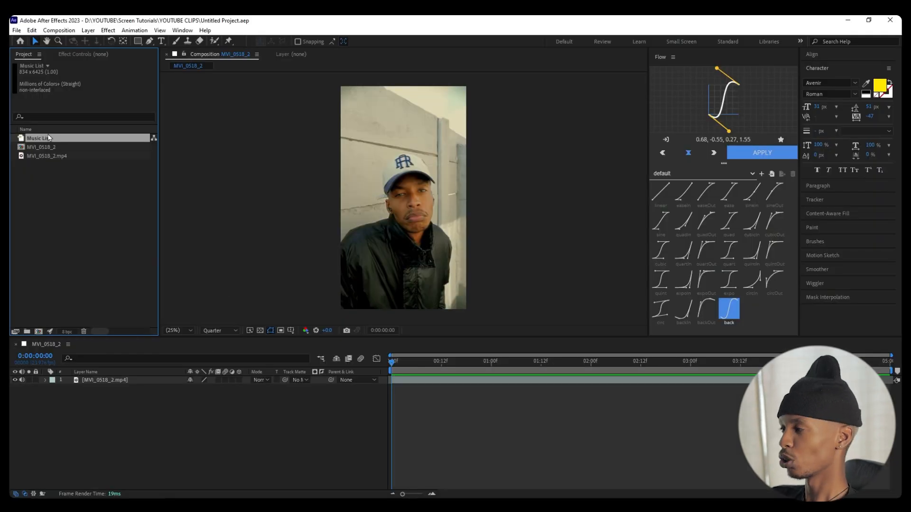
# Review the MVI_0518_2 composition's frame size, frame rate and duration settings
pyautogui.click(282, 288)
pyautogui.hotkey('ctrl', 'k')
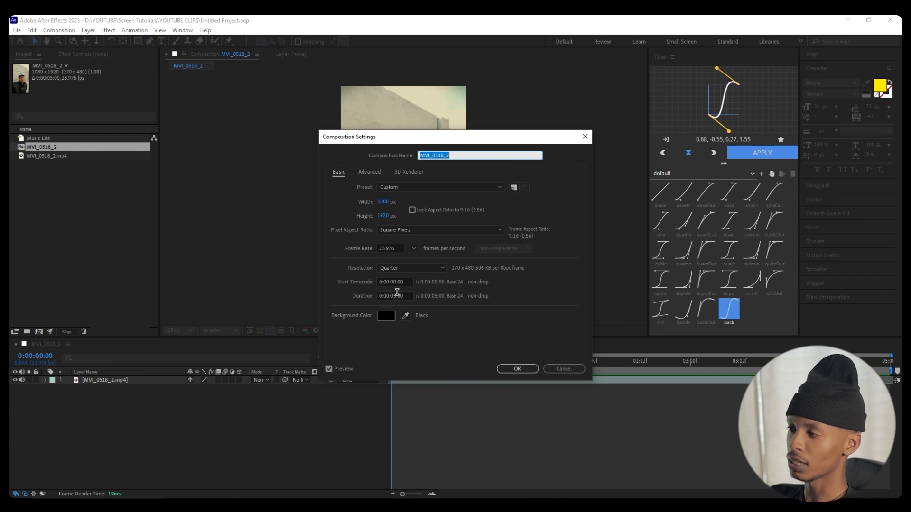
pyautogui.click(517, 369)
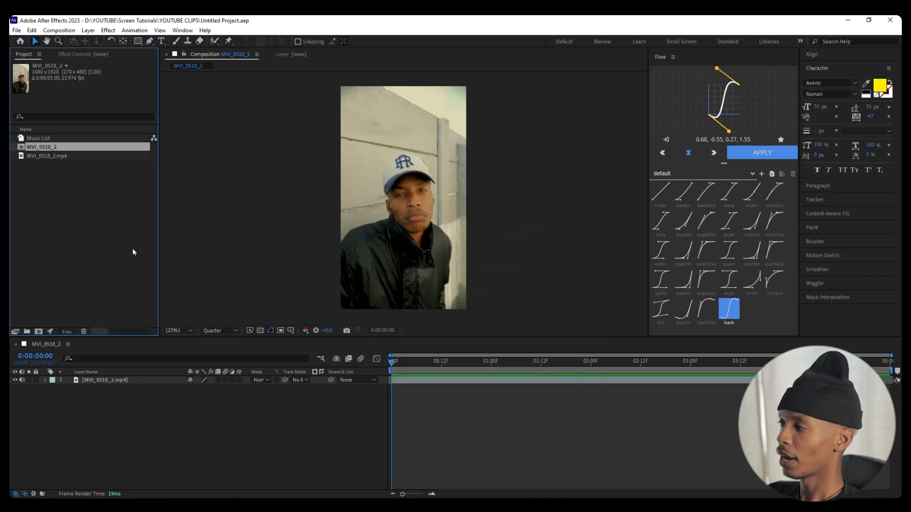
# Add the Music List image above the video layer and reposition it so the list begins near the top of the frame
pyautogui.click(38, 138)
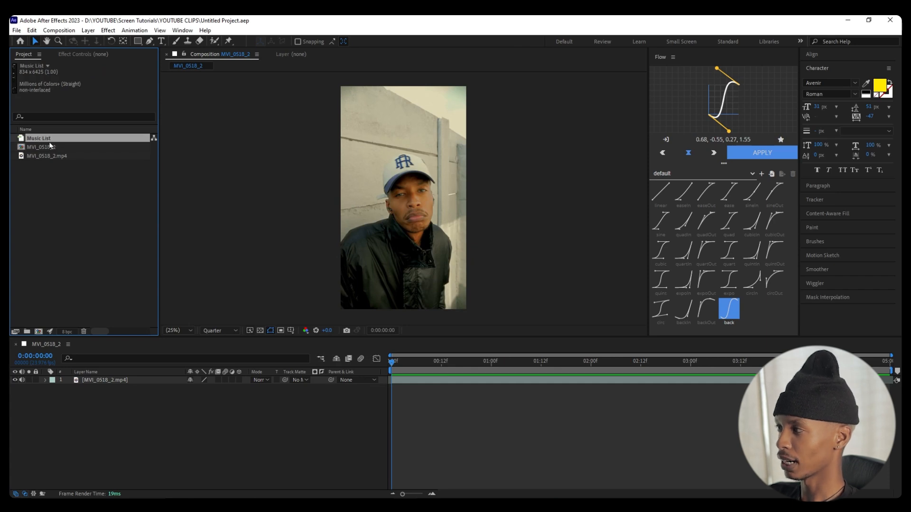
pyautogui.moveTo(22, 143); pyautogui.dragTo(71, 382)
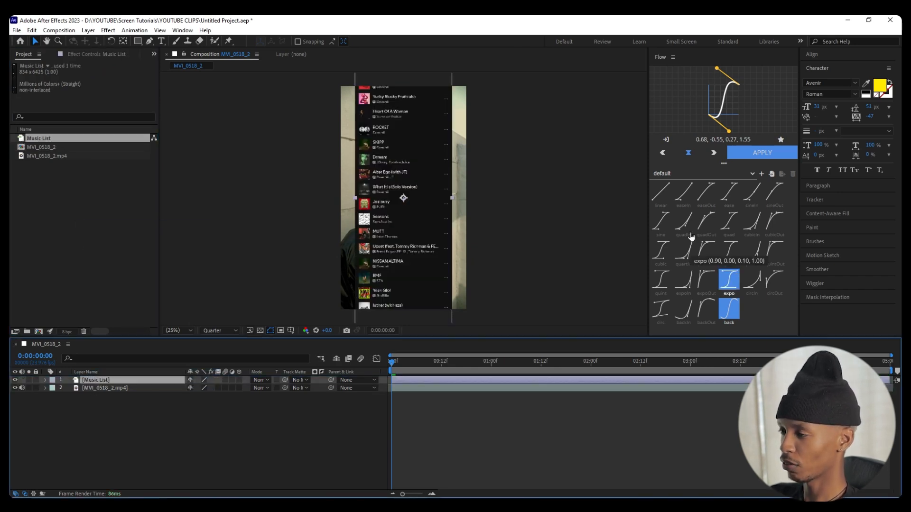
pyautogui.moveTo(389, 139); pyautogui.dragTo(397, 79)
pyautogui.moveTo(398, 181); pyautogui.dragTo(420, 346)
pyautogui.moveTo(403, 201); pyautogui.dragTo(404, 216)
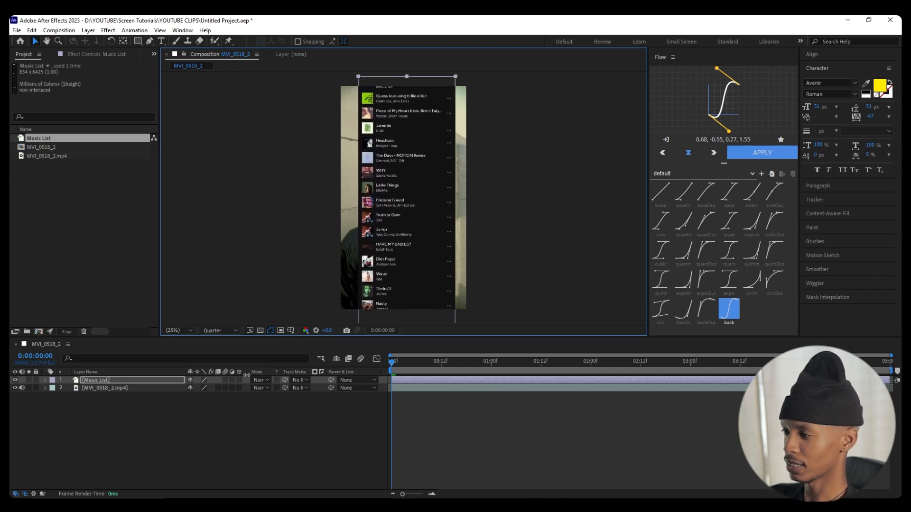
# Set the Music List layer's blending mode to Screen and add a Curves effect shaped into a steep RGB contrast S-curve
pyautogui.click(265, 380)
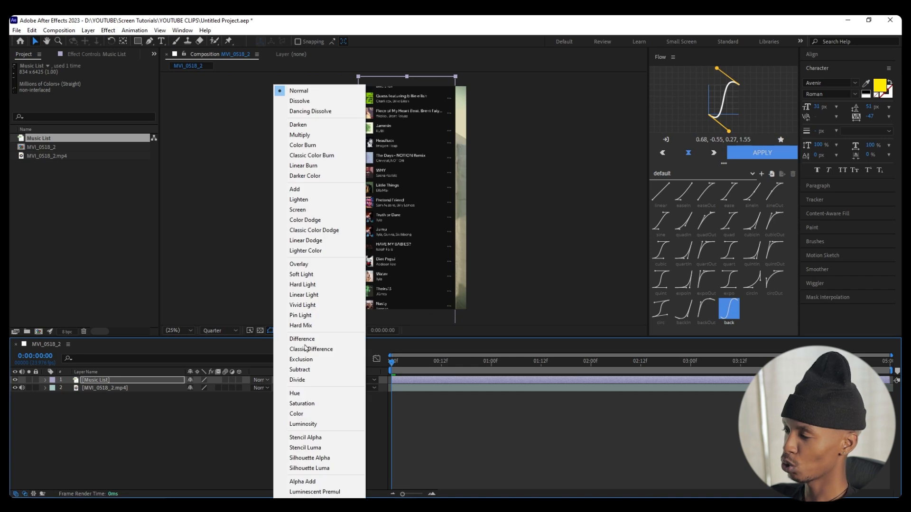
pyautogui.click(298, 210)
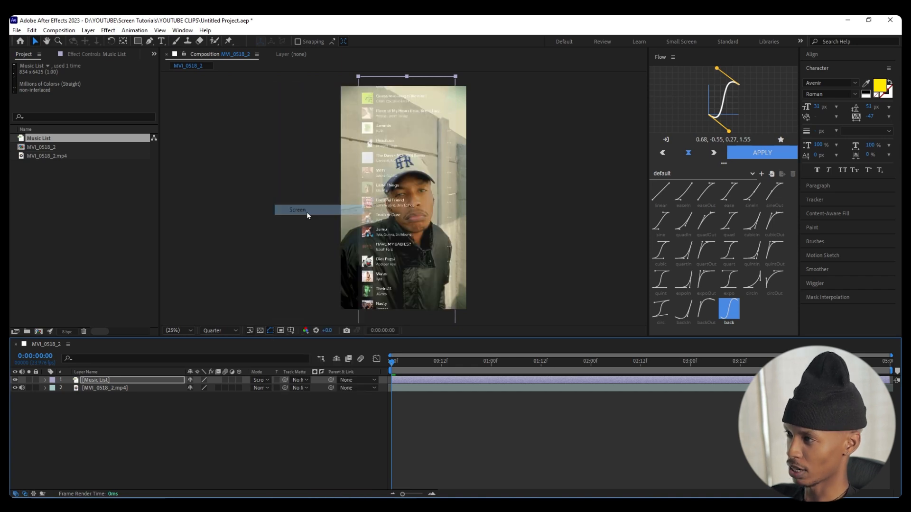
pyautogui.click(106, 381)
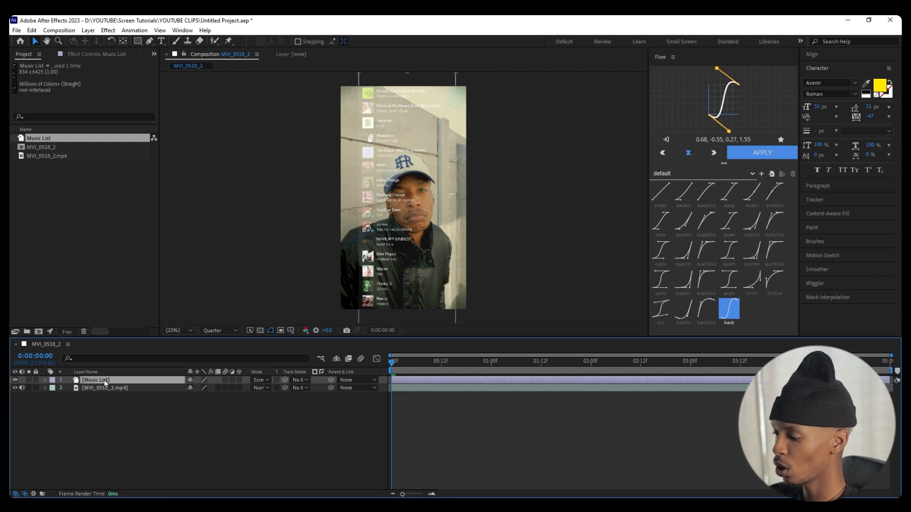
pyautogui.hotkey('ctrl', 'space')
pyautogui.write('cure')
pyautogui.press('BackSpace')
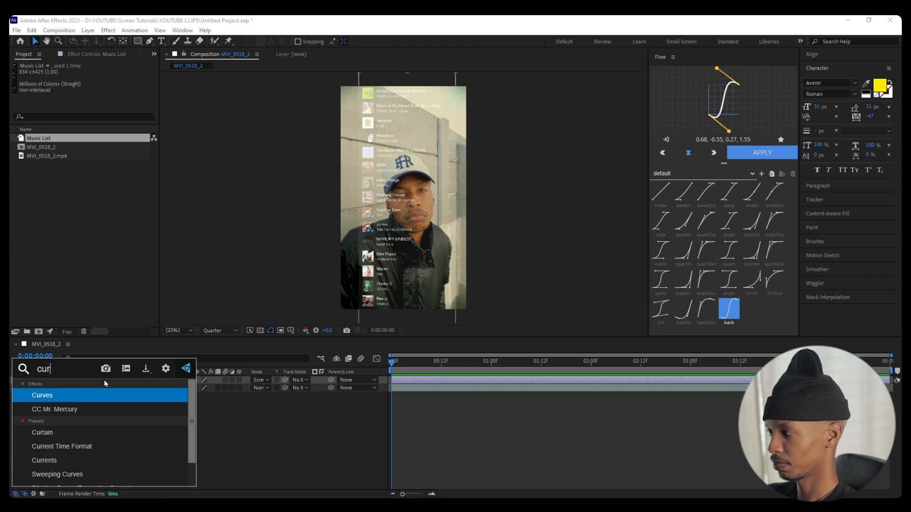
pyautogui.write('ves')
pyautogui.press('Return')
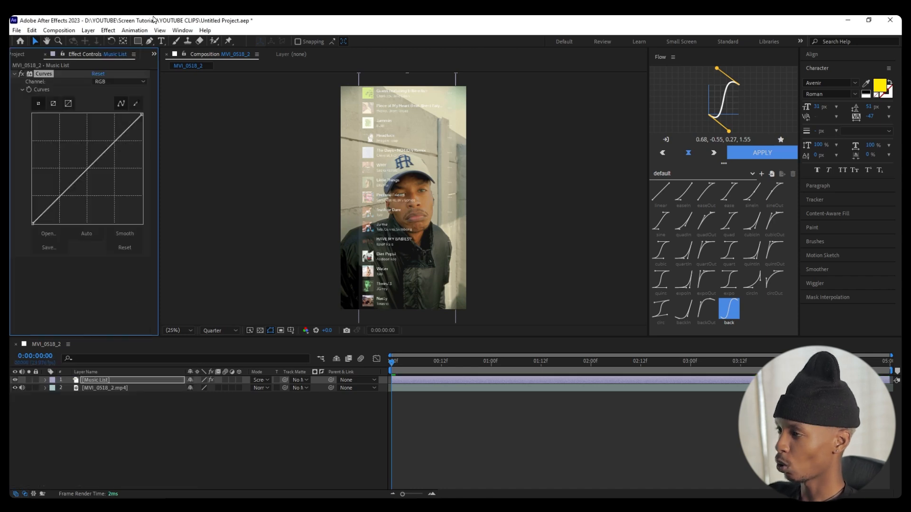
pyautogui.moveTo(59, 196); pyautogui.dragTo(61, 219)
pyautogui.moveTo(121, 155); pyautogui.dragTo(112, 105)
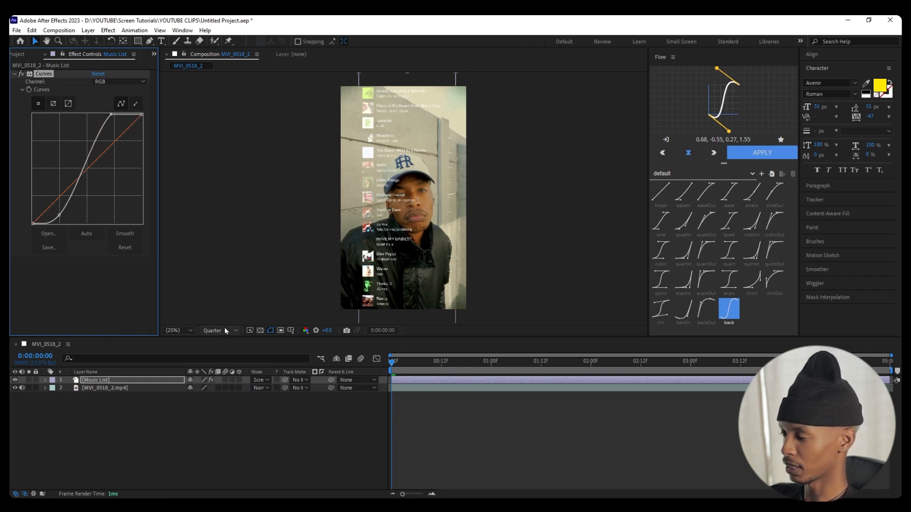
# Create the first Position keyframe on the Music List layer at 0:00:00:17 with value 576, 3100
pyautogui.moveTo(397, 366); pyautogui.dragTo(424, 379)
pyautogui.click(400, 227)
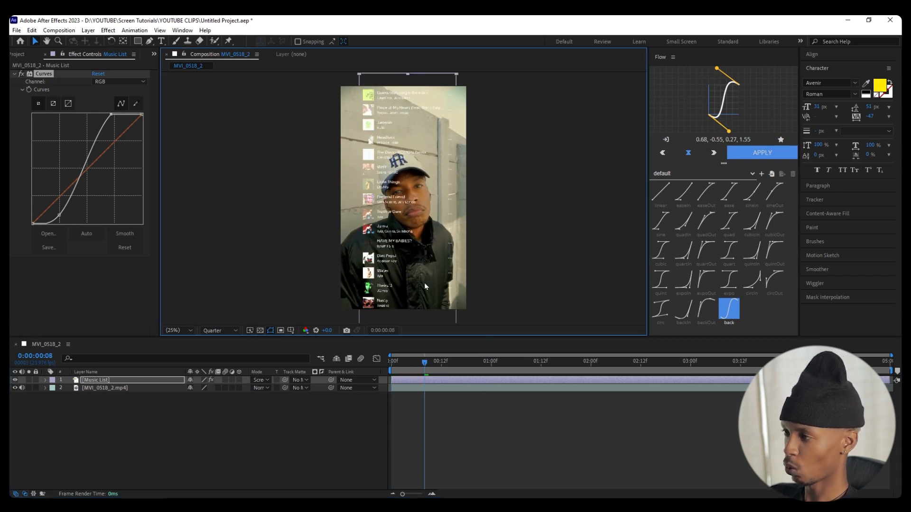
pyautogui.click(426, 362)
pyautogui.moveTo(426, 362); pyautogui.dragTo(464, 373)
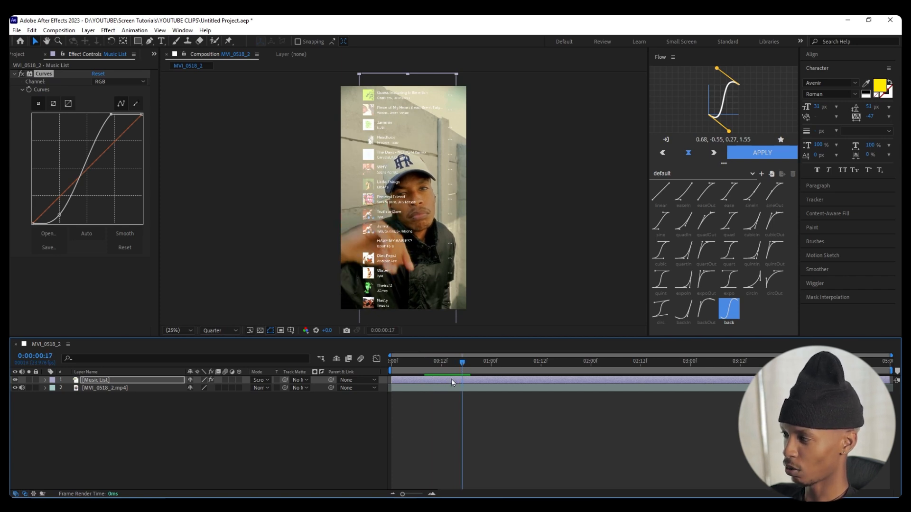
pyautogui.click(451, 380)
pyautogui.press('p')
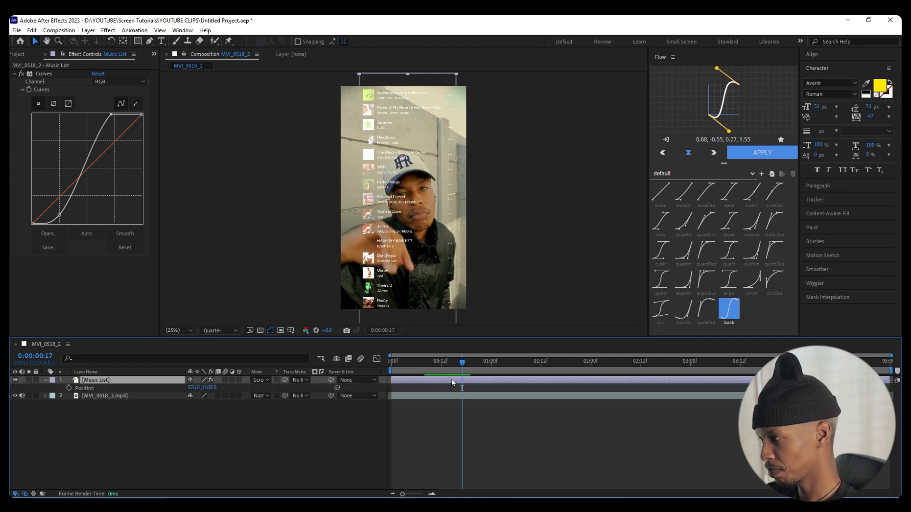
pyautogui.click(69, 388)
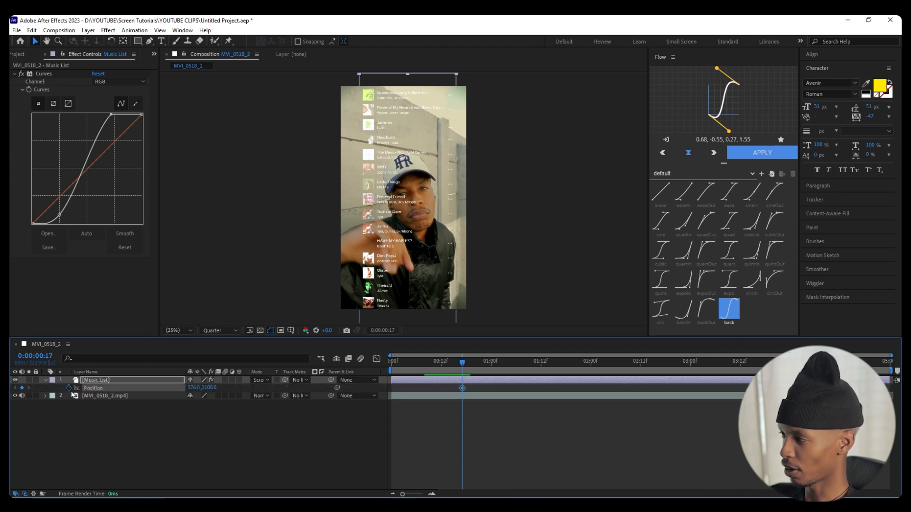
# Create a second Position keyframe at 0:00:01:04 with the Music List moved up to 576, 707
pyautogui.moveTo(462, 363); pyautogui.dragTo(506, 366)
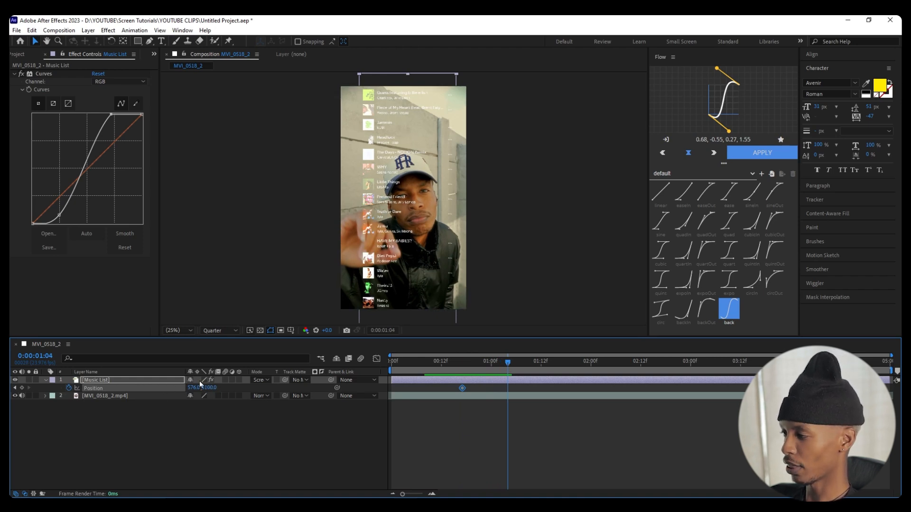
pyautogui.press('Return')
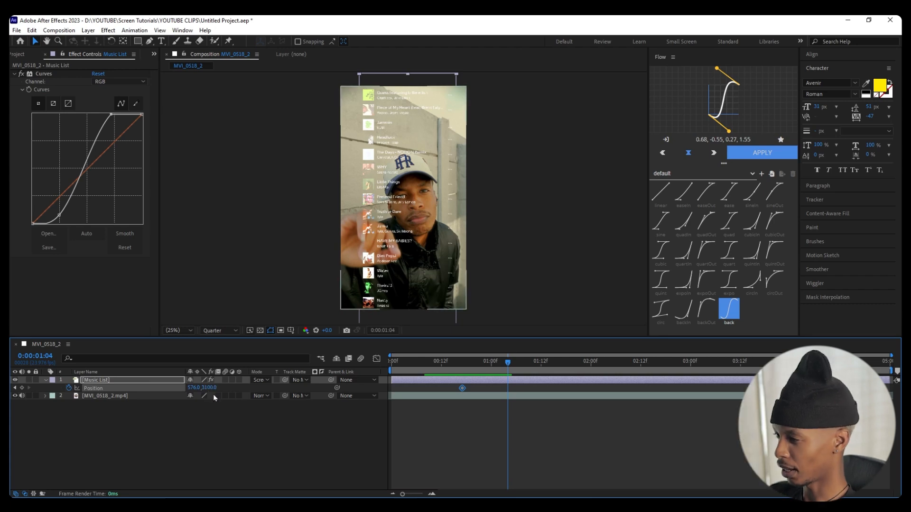
pyautogui.moveTo(212, 392); pyautogui.dragTo(78, 373)
pyautogui.moveTo(206, 388); pyautogui.dragTo(117, 390)
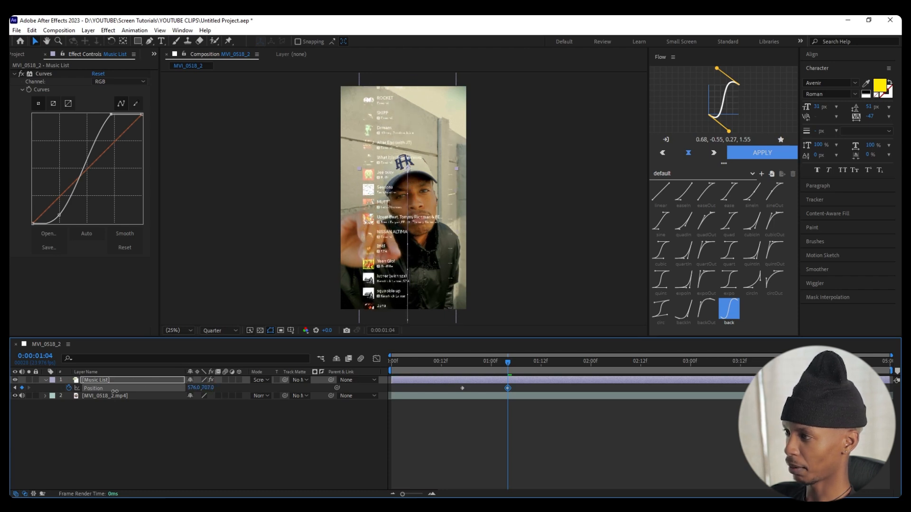
# Move the second Position keyframe to about 0:00:01:07 and paste a copy of it at 0:00:01:11
pyautogui.moveTo(491, 363); pyautogui.dragTo(444, 364)
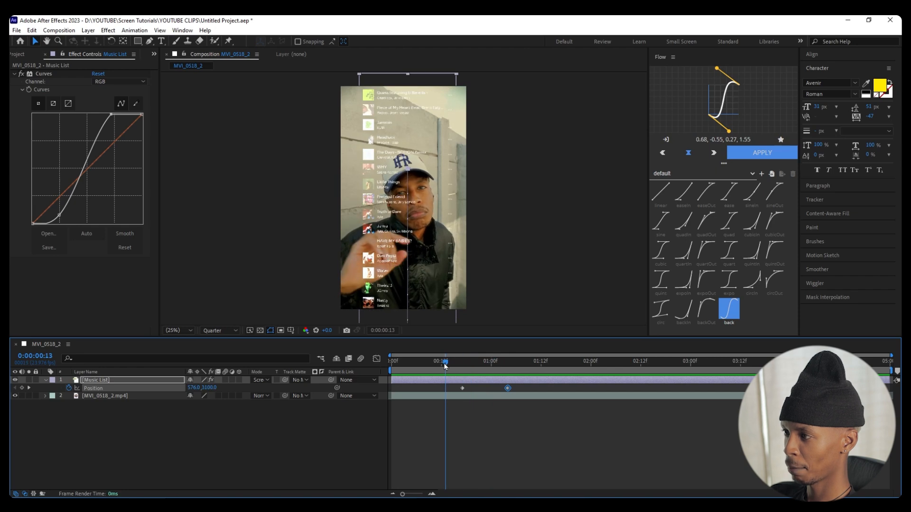
pyautogui.moveTo(446, 362); pyautogui.dragTo(521, 389)
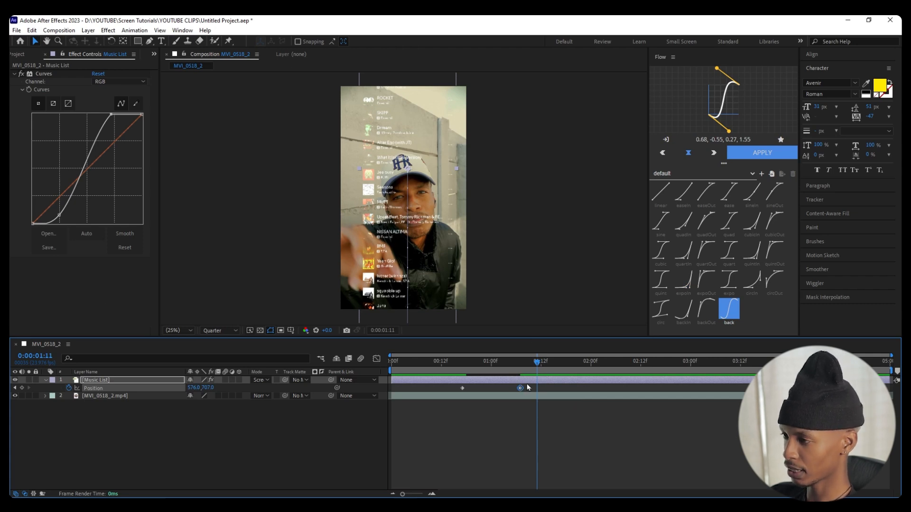
pyautogui.hotkey('ctrl', 'c')
pyautogui.hotkey('ctrl', 'v')
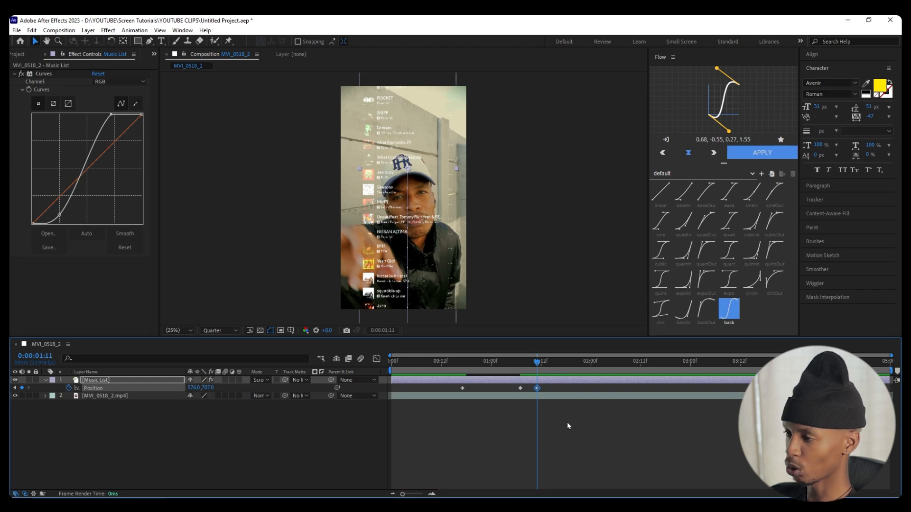
# Keyframe the Music List's Position at 0:00:02:08 as 576, -1205 and preview the scroll from the start
pyautogui.moveTo(537, 363); pyautogui.dragTo(626, 385)
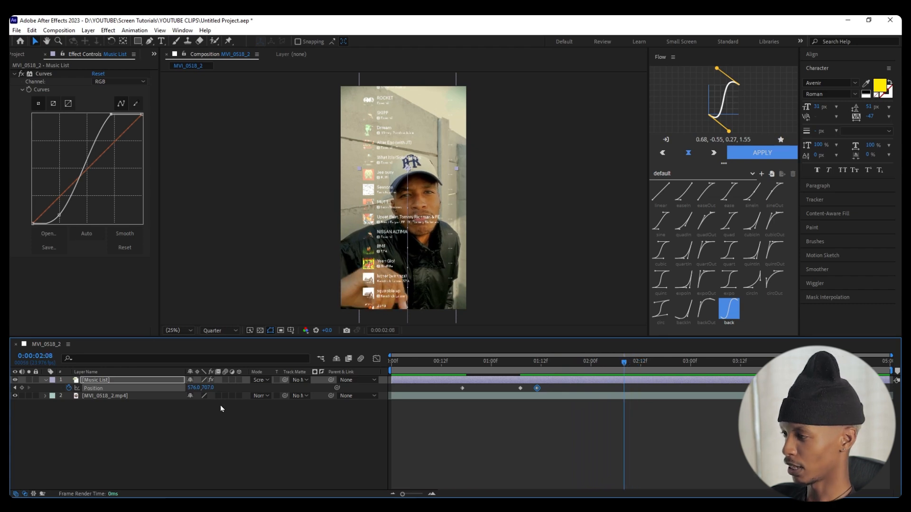
pyautogui.moveTo(212, 390); pyautogui.dragTo(237, 390)
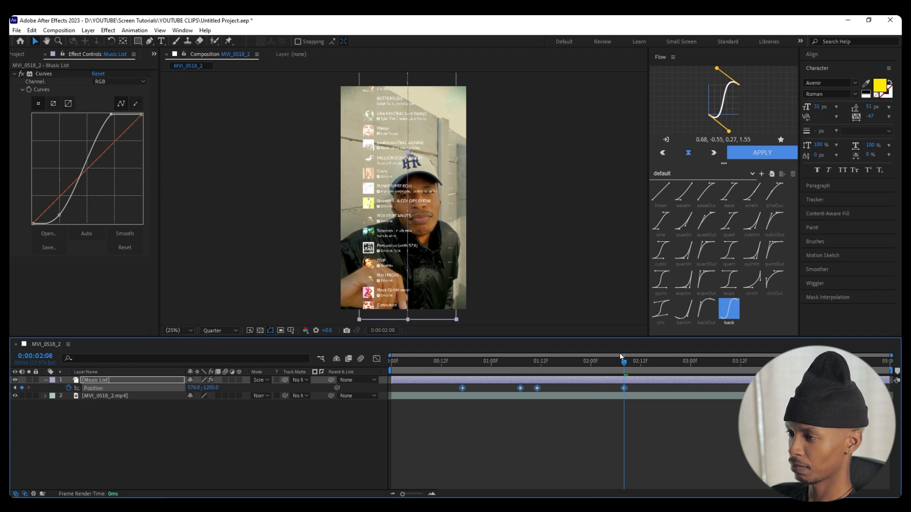
pyautogui.press('Home')
pyautogui.press('space')
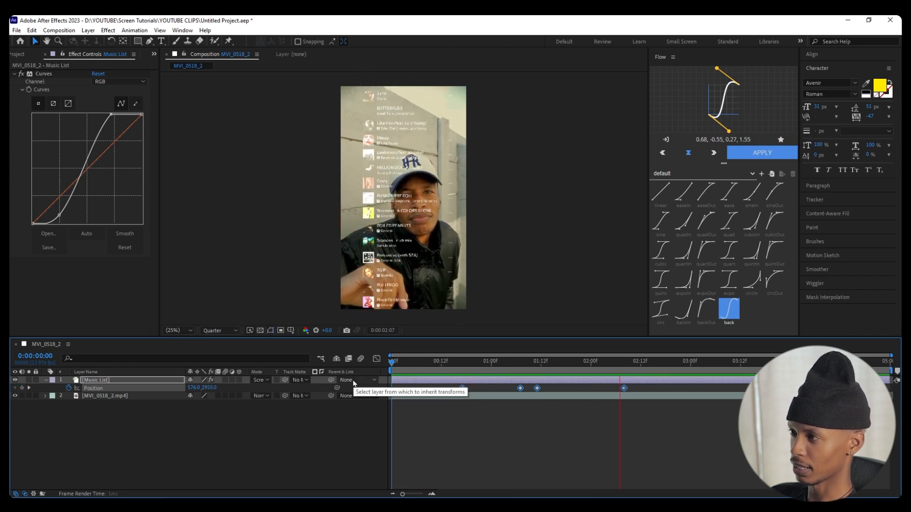
pyautogui.press('space')
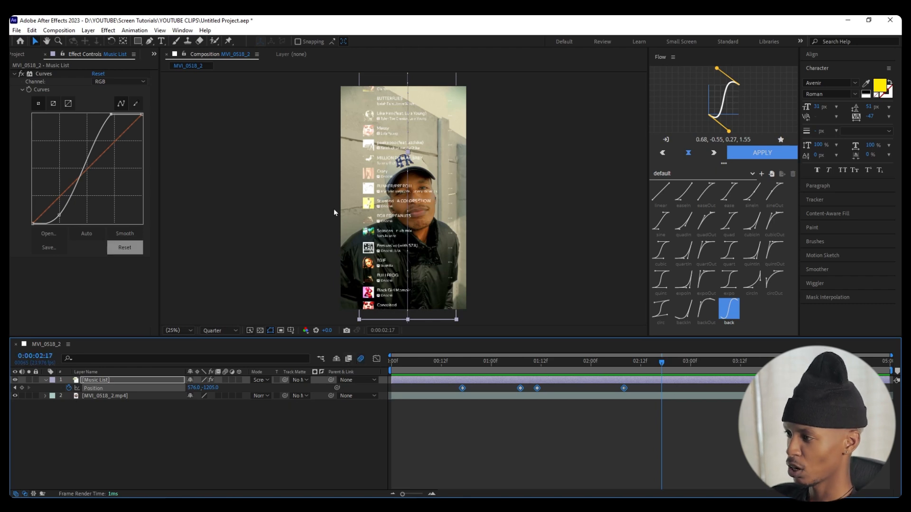
# Enable motion blur on the Music List layer and apply Easy Ease to all of its Position keyframes
pyautogui.moveTo(225, 380); pyautogui.dragTo(228, 402)
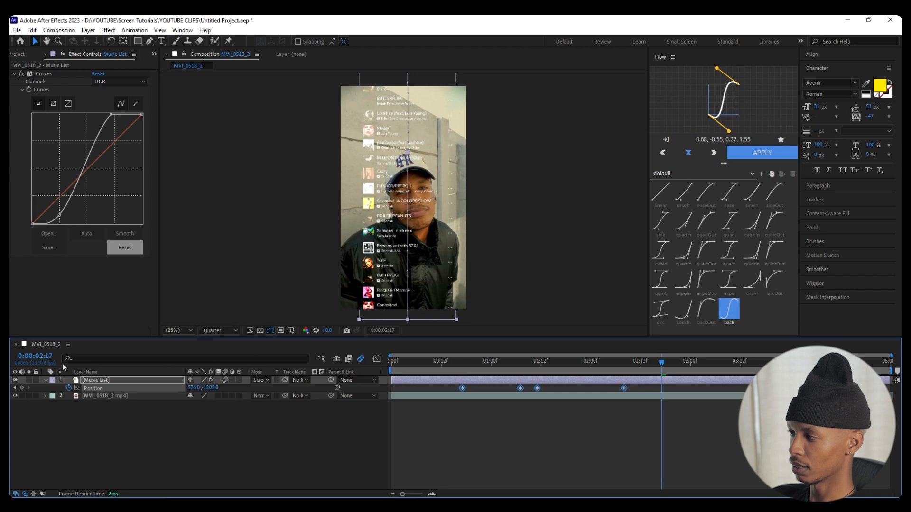
pyautogui.moveTo(659, 383); pyautogui.dragTo(447, 388)
pyautogui.rightClick(463, 390)
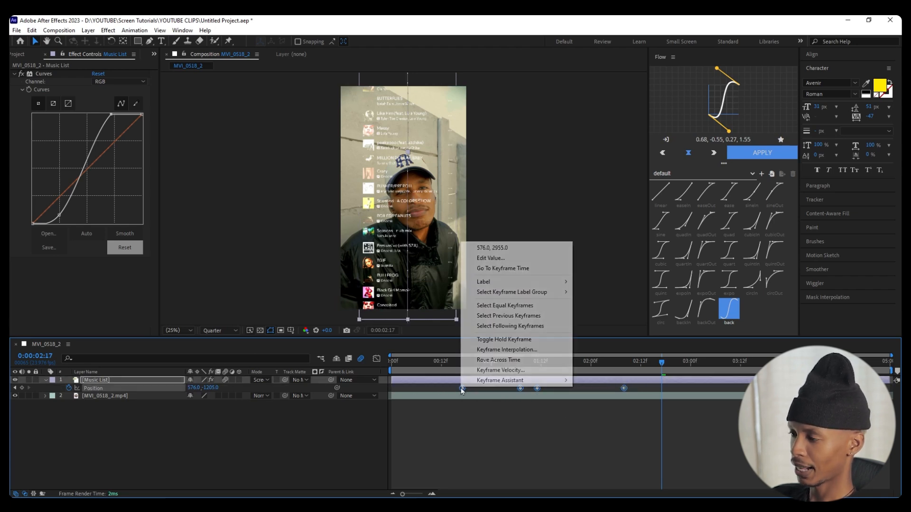
pyautogui.moveTo(489, 383)
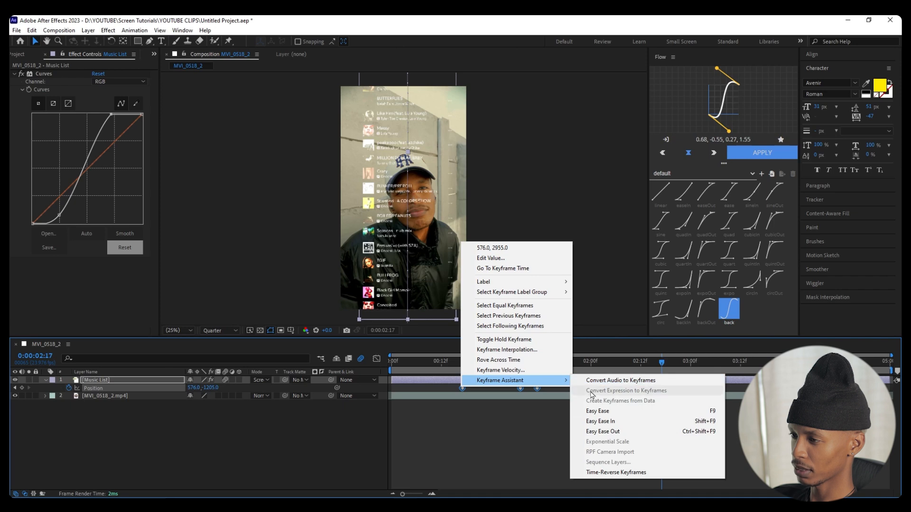
pyautogui.click(598, 410)
# Lengthen the second Position keyframe's incoming and the third's outgoing speed-graph handles to sharpen both speed peaks, and preview the scroll
pyautogui.click(376, 359)
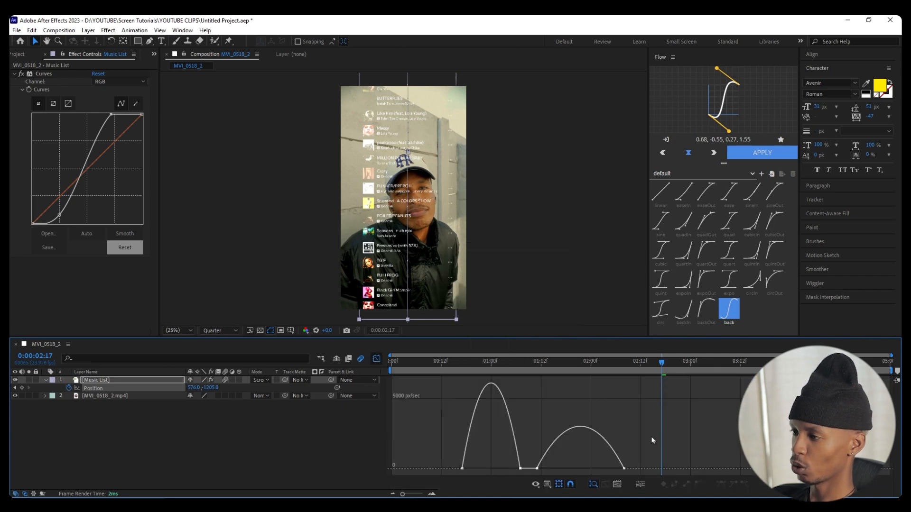
pyautogui.moveTo(511, 456); pyautogui.dragTo(551, 474)
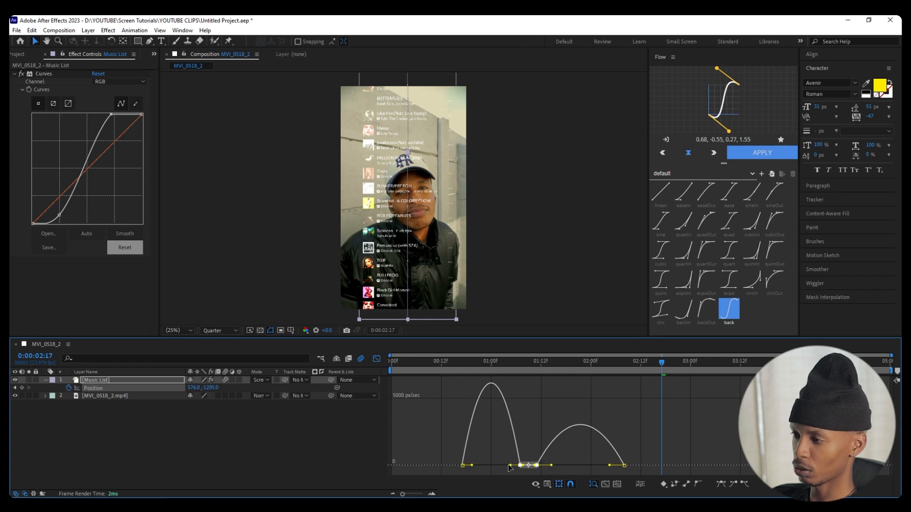
pyautogui.moveTo(510, 465); pyautogui.dragTo(485, 467)
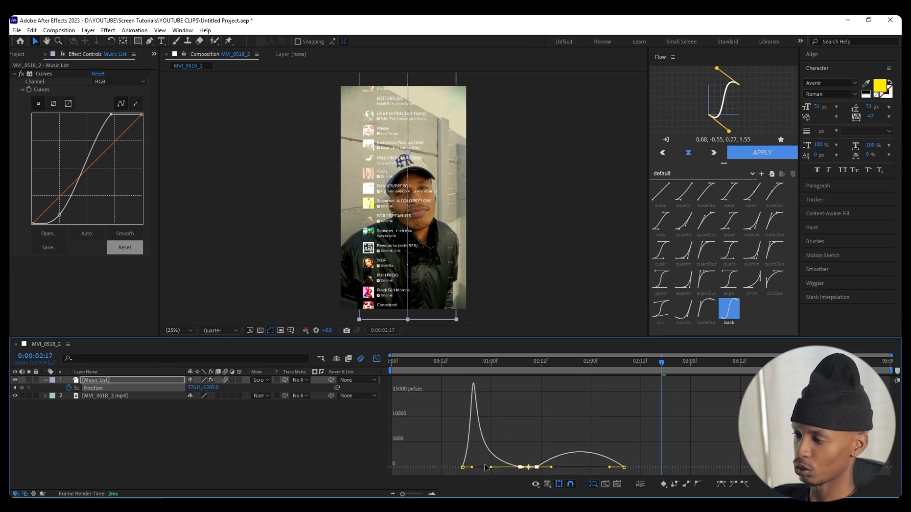
pyautogui.moveTo(552, 467); pyautogui.dragTo(580, 465)
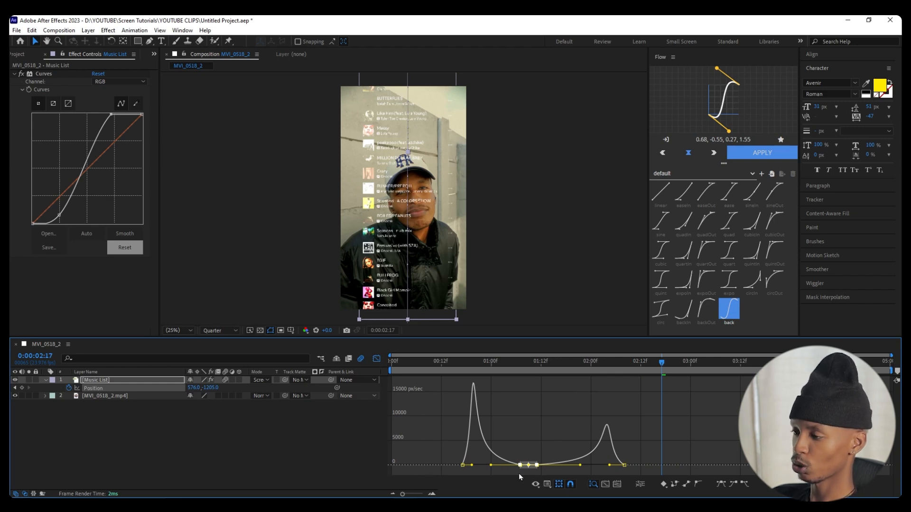
pyautogui.click(377, 362)
pyautogui.press('space')
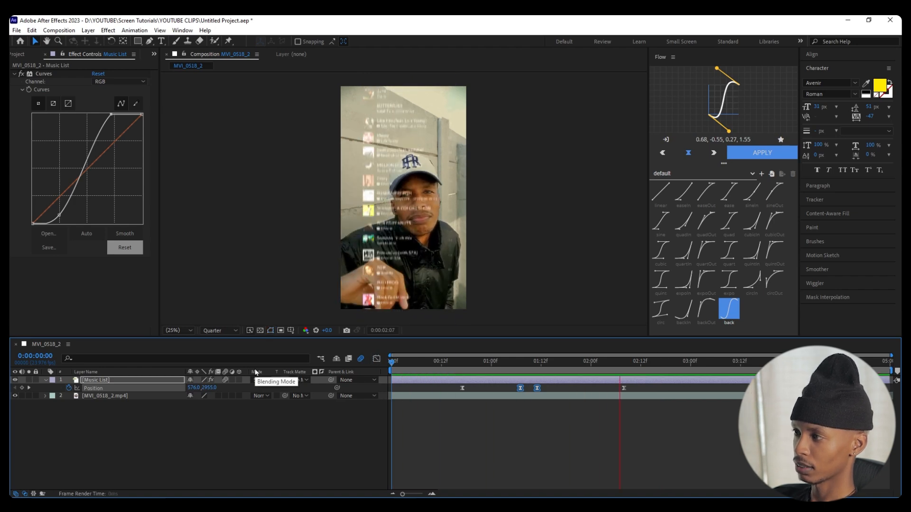
# Shorten the third Position keyframe's outgoing speed-graph handle and lengthen the last keyframe's incoming handle, moving the second speed peak earlier
pyautogui.moveTo(549, 363)
pyautogui.mouseDown()
pyautogui.moveTo(479, 367)
pyautogui.moveTo(552, 367)
pyautogui.moveTo(522, 373)
pyautogui.moveTo(540, 378)
pyautogui.mouseUp()
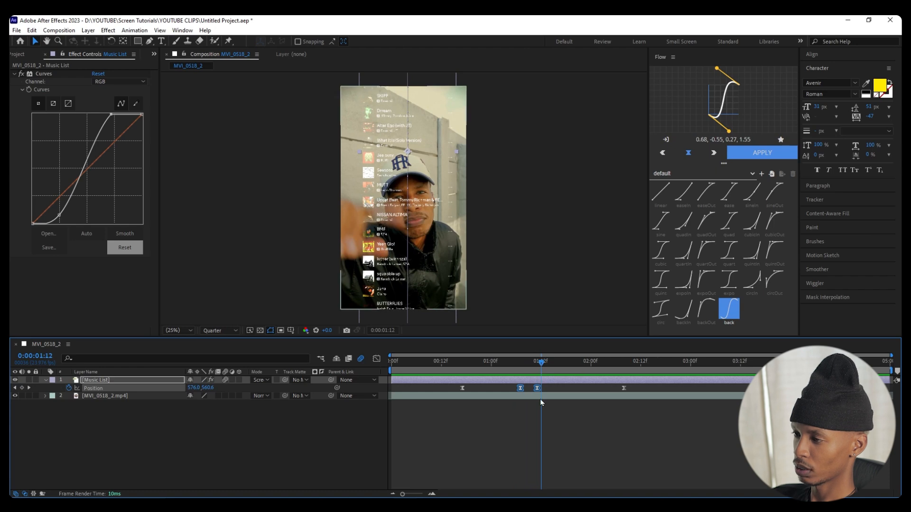
pyautogui.scroll(1, 544, 393)
pyautogui.scroll(1, 598, 398)
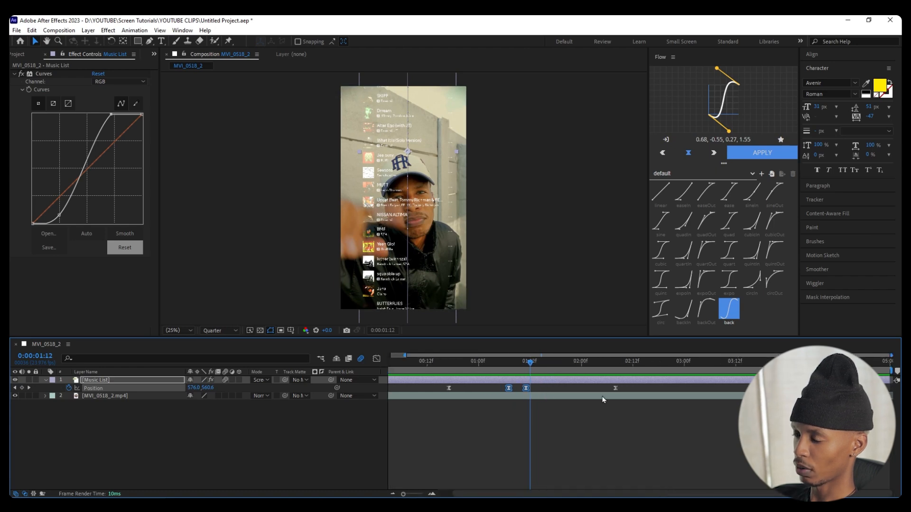
pyautogui.moveTo(634, 391); pyautogui.dragTo(526, 389)
pyautogui.click(377, 359)
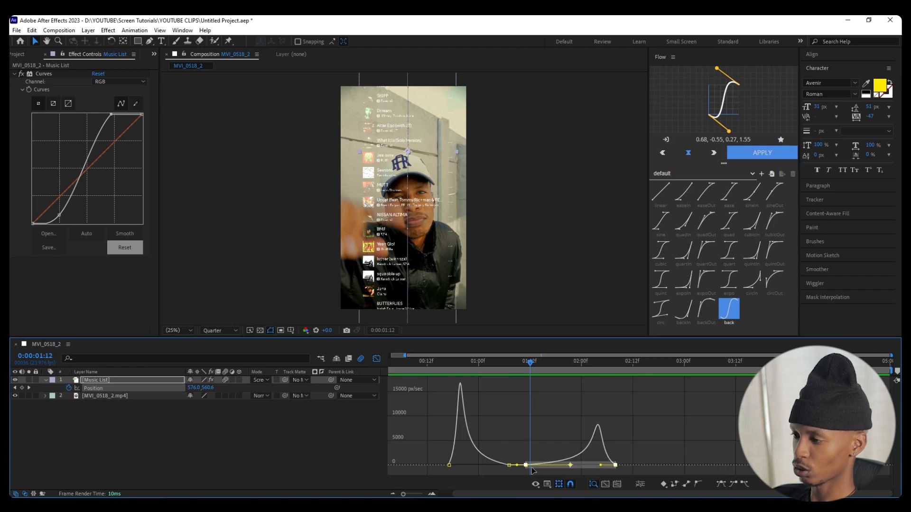
pyautogui.scroll(3, 531, 472)
pyautogui.moveTo(518, 437); pyautogui.dragTo(533, 468)
pyautogui.moveTo(629, 470); pyautogui.dragTo(571, 469)
pyautogui.moveTo(687, 469); pyautogui.dragTo(628, 469)
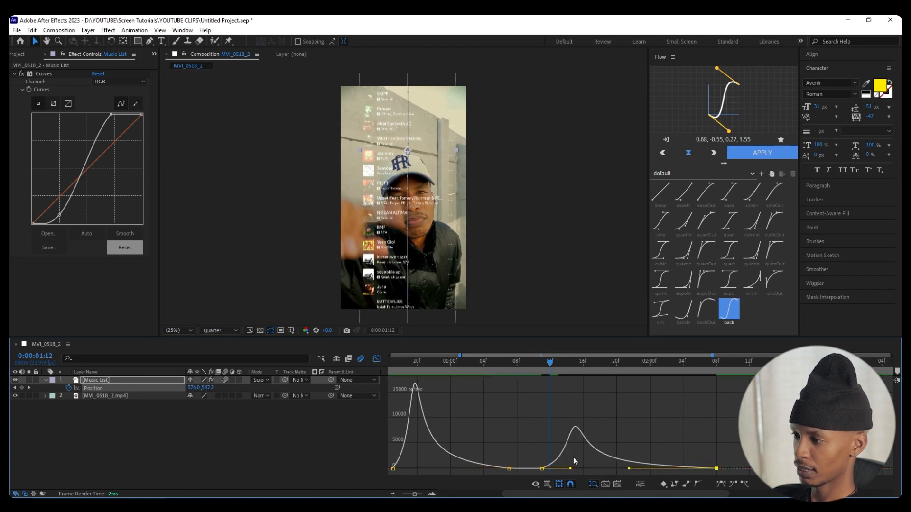
pyautogui.moveTo(572, 470); pyautogui.dragTo(562, 470)
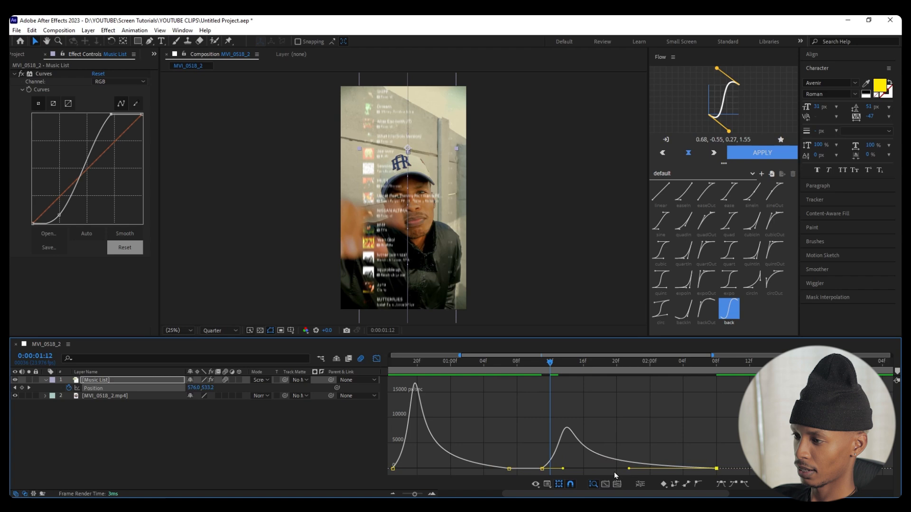
pyautogui.click(376, 359)
# Preview the retimed playlist scroll from the start of the composition
pyautogui.moveTo(522, 367); pyautogui.dragTo(492, 368)
pyautogui.press('Home')
pyautogui.press('-')
pyautogui.press('space')
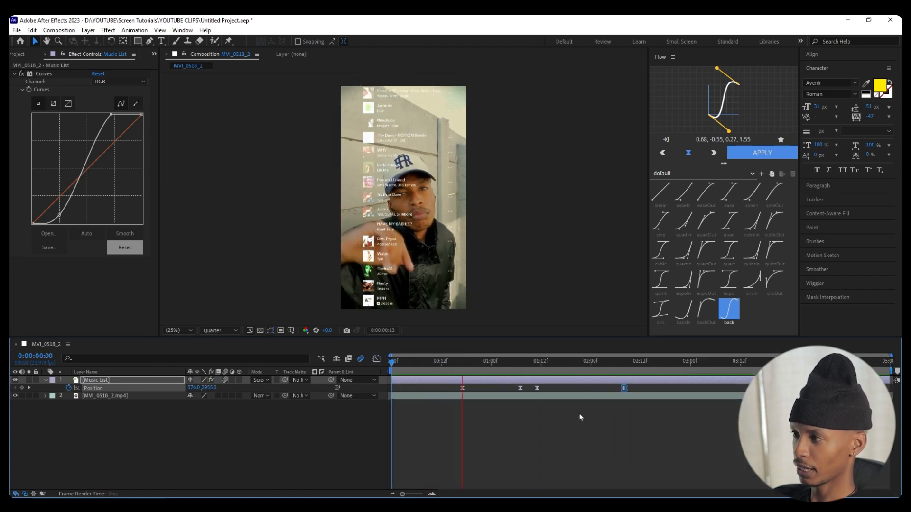
pyautogui.press('space')
pyautogui.click(593, 461)
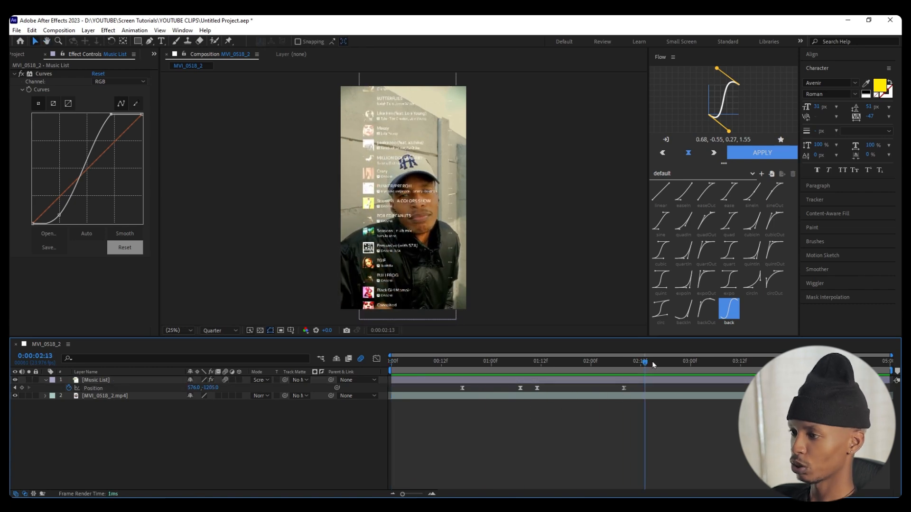
# Move the last Position keyframe of the Music List to about 0:00:02:19
pyautogui.click(667, 363)
pyautogui.moveTo(667, 363); pyautogui.dragTo(686, 362)
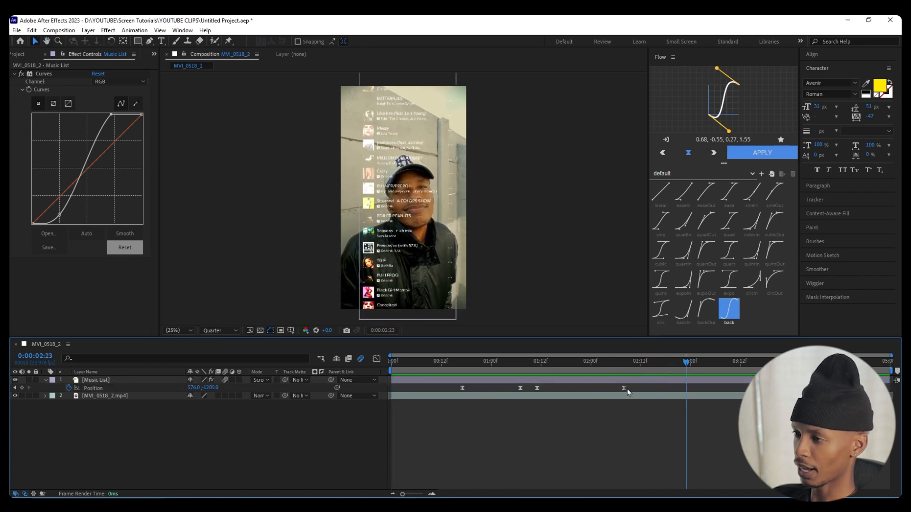
pyautogui.moveTo(632, 386)
pyautogui.mouseDown()
pyautogui.moveTo(595, 393)
pyautogui.moveTo(670, 388)
pyautogui.mouseUp()
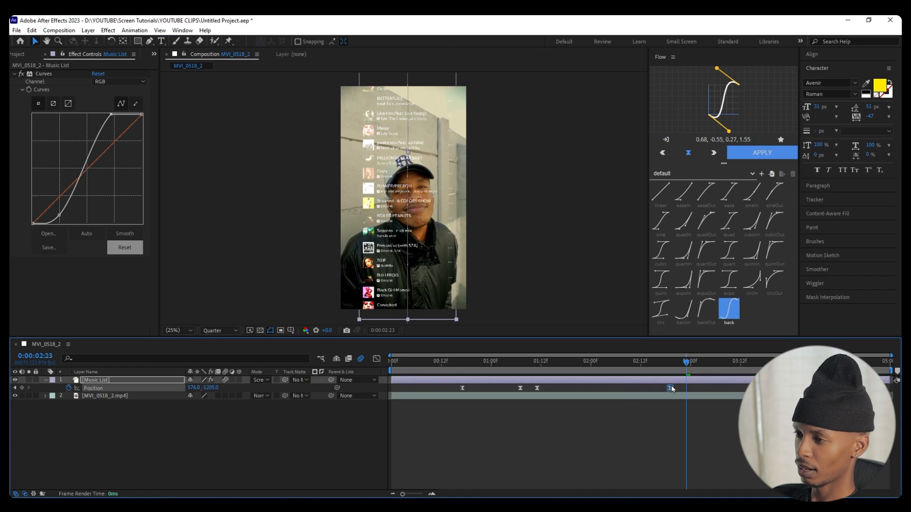
# Set the composition's preview resolution to Full and go to the frame of the raised finger at 0:00:03:15
pyautogui.click(703, 363)
pyautogui.moveTo(703, 362); pyautogui.dragTo(757, 363)
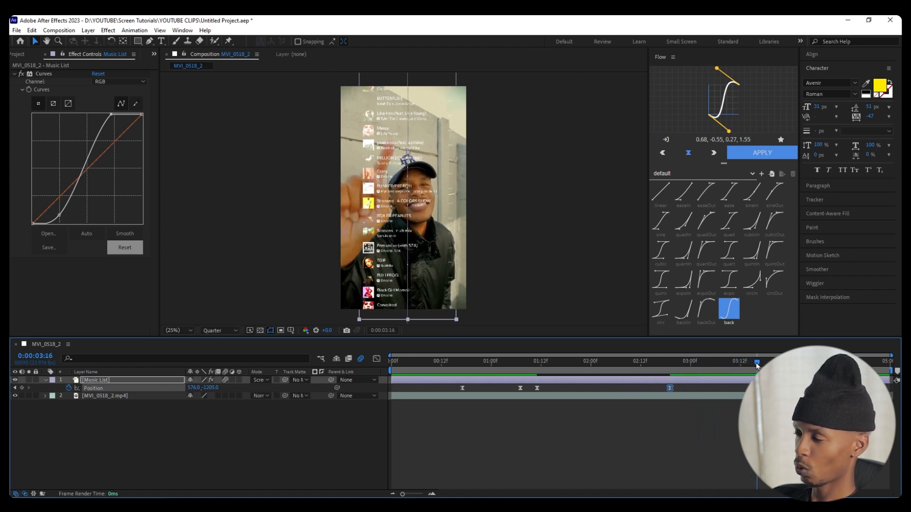
pyautogui.press('.')
pyautogui.press('.')
pyautogui.press('.')
pyautogui.press('.')
pyautogui.press('.')
pyautogui.press('.')
pyautogui.press(',')
pyautogui.press(',')
pyautogui.press(',')
pyautogui.press(',')
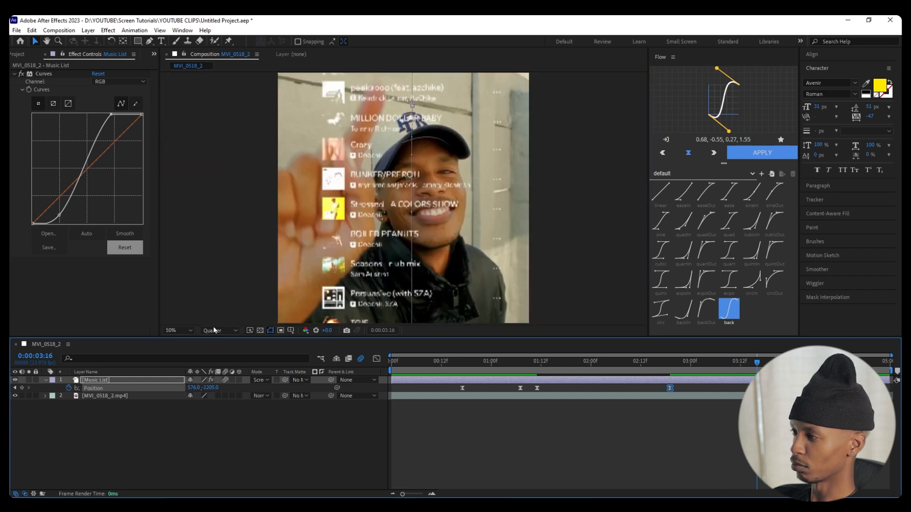
pyautogui.click(185, 334)
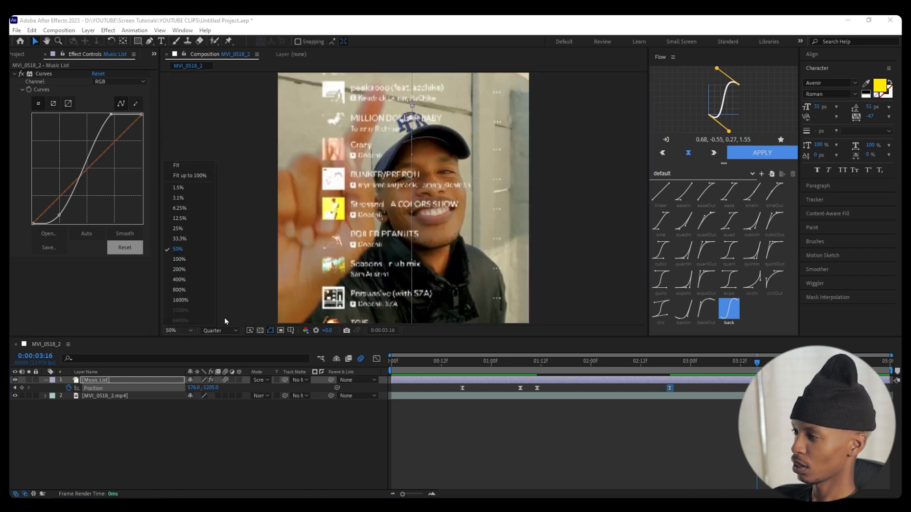
pyautogui.click(227, 331)
pyautogui.click(215, 352)
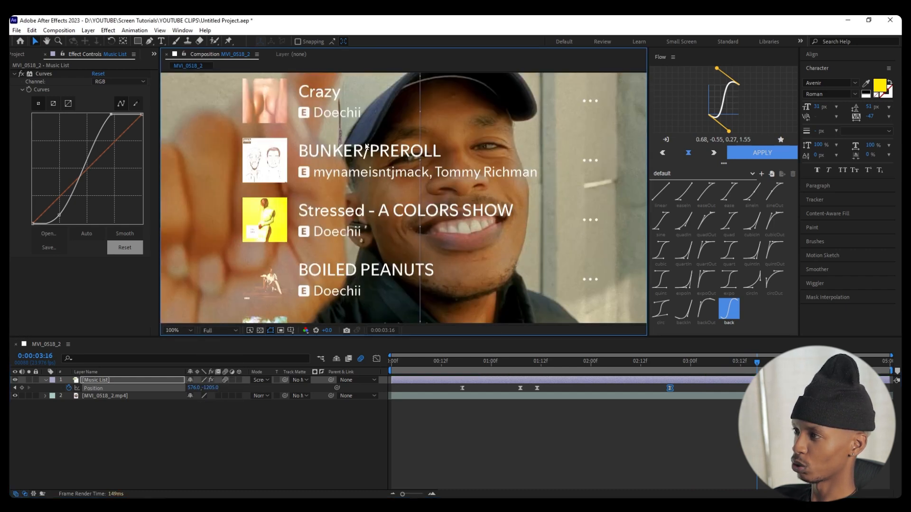
pyautogui.moveTo(392, 135); pyautogui.dragTo(393, 262)
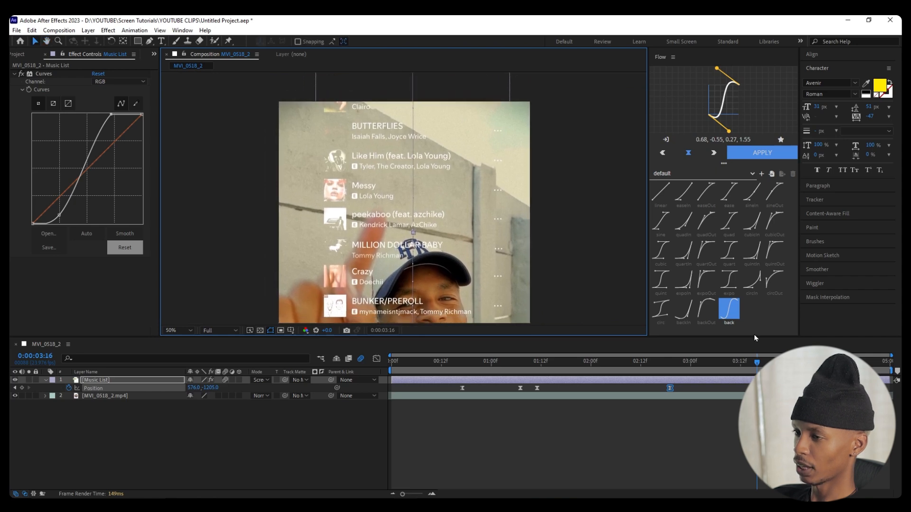
pyautogui.moveTo(756, 370)
pyautogui.mouseDown()
pyautogui.moveTo(741, 370)
pyautogui.moveTo(753, 370)
pyautogui.mouseUp()
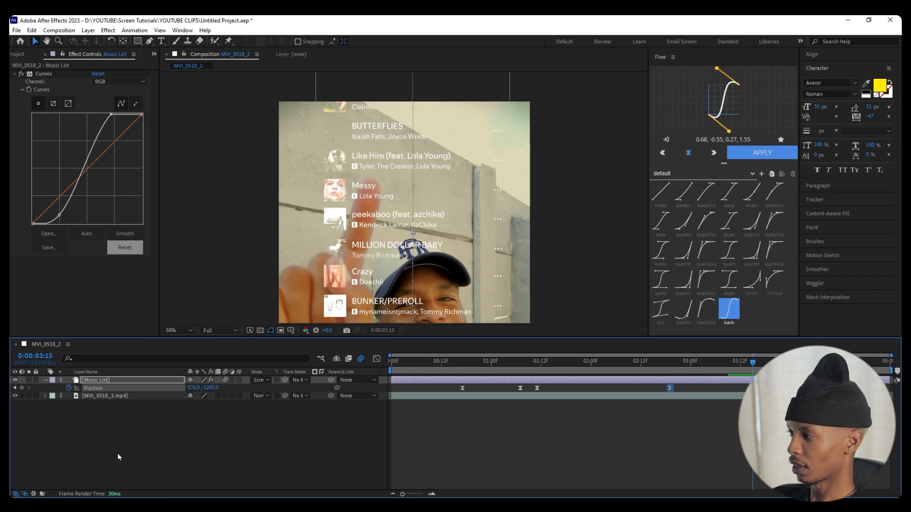
# Create a new 1080 x 1920 px composition with square pixels, 23.976 fps, a duration of 0:00:05:00 and a black background
pyautogui.click(116, 455)
pyautogui.click(23, 54)
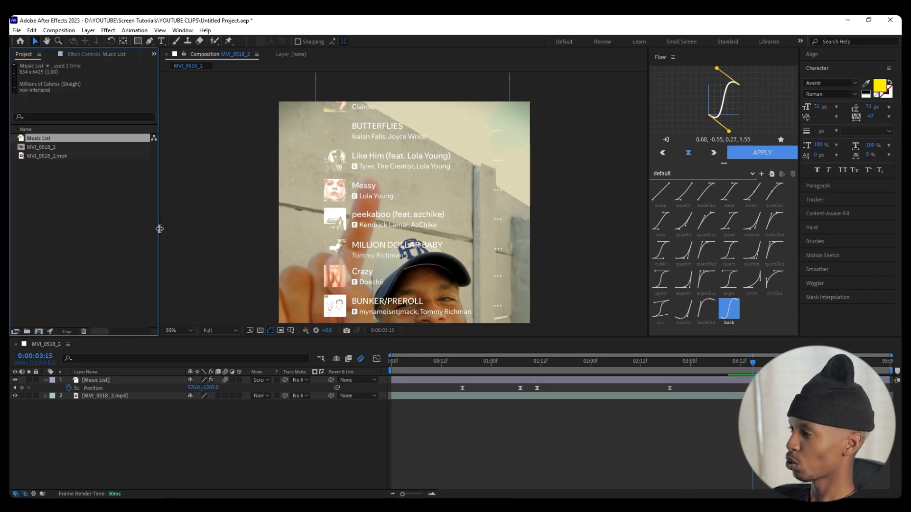
pyautogui.click(37, 331)
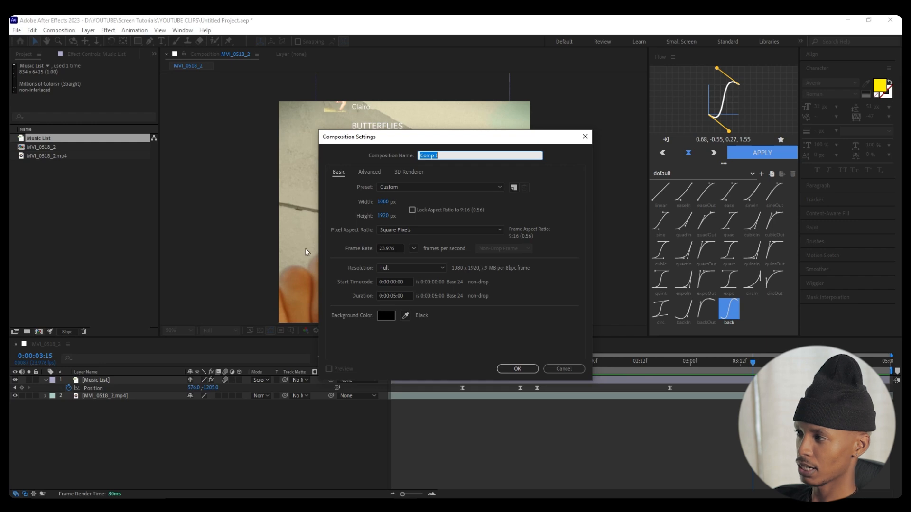
pyautogui.click(518, 368)
pyautogui.press(',')
pyautogui.press(',')
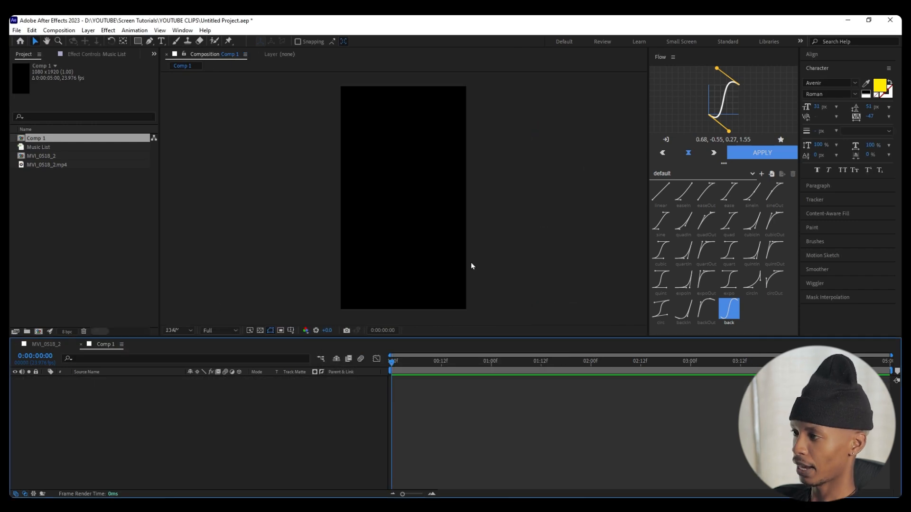
# Add a white rectangle shape layer that fills the whole composition frame
pyautogui.doubleClick(137, 41)
pyautogui.press('v')
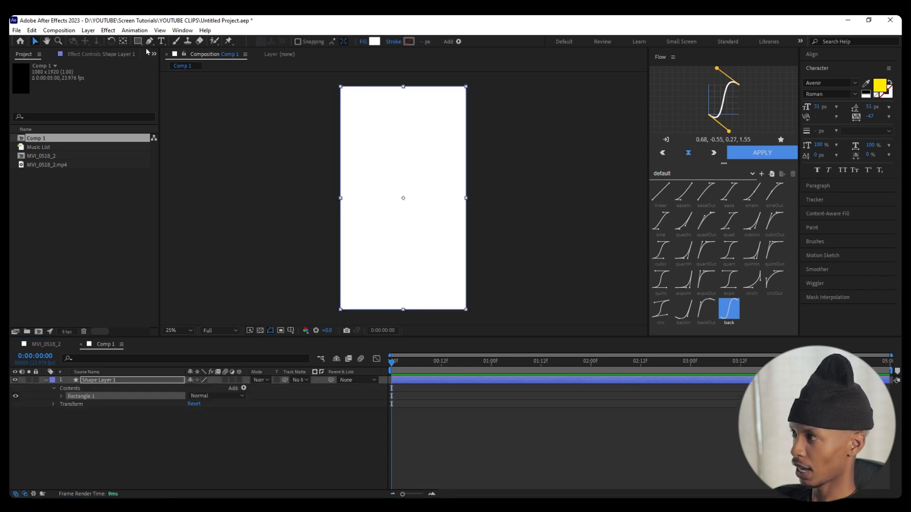
pyautogui.click(170, 420)
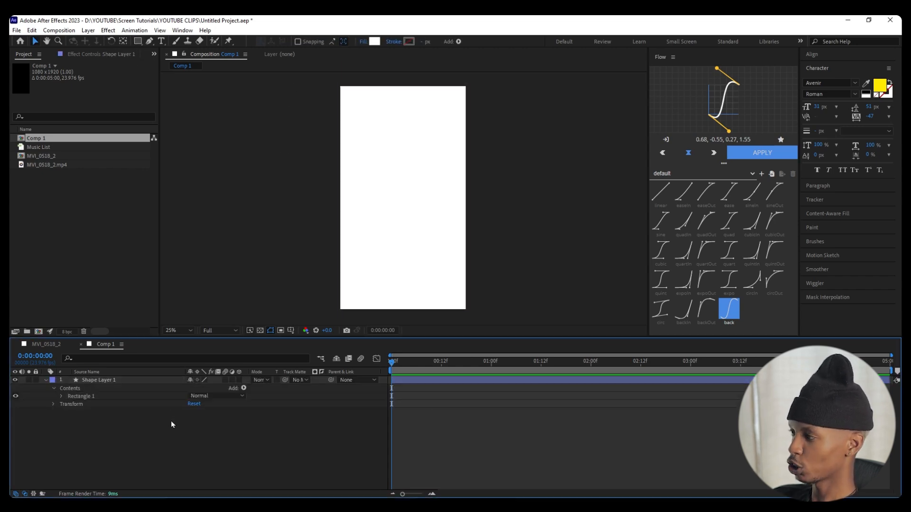
# Mask the white shape layer with a circle spanning most of the frame's width, centred horizontally and slightly above the middle
pyautogui.click(126, 378)
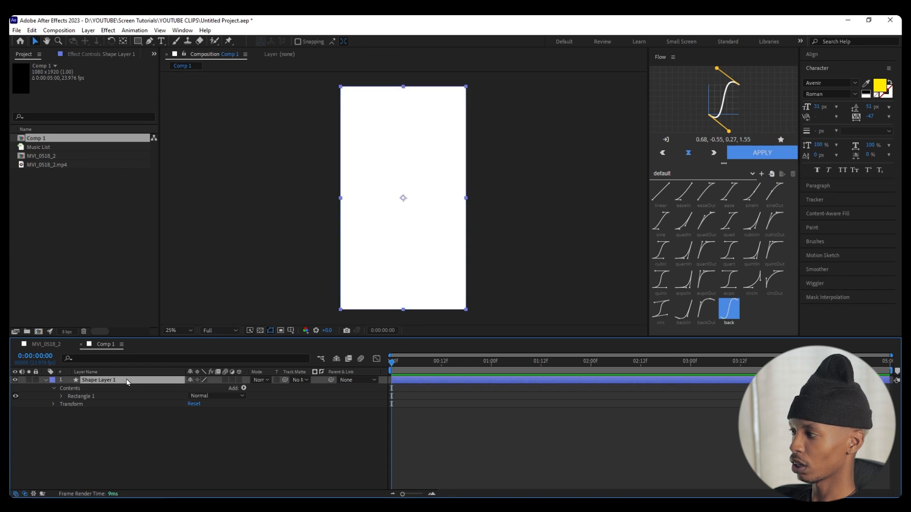
pyautogui.click(138, 41)
pyautogui.click(138, 41)
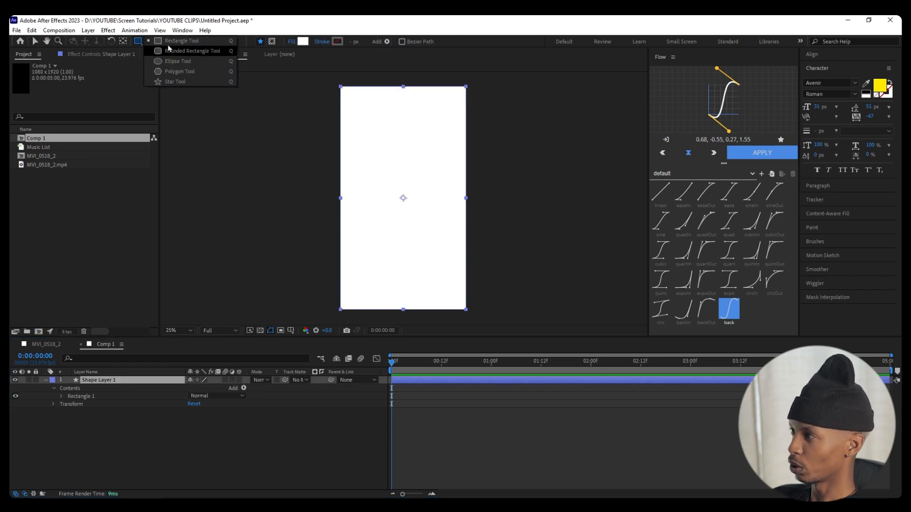
pyautogui.moveTo(138, 45); pyautogui.dragTo(164, 66)
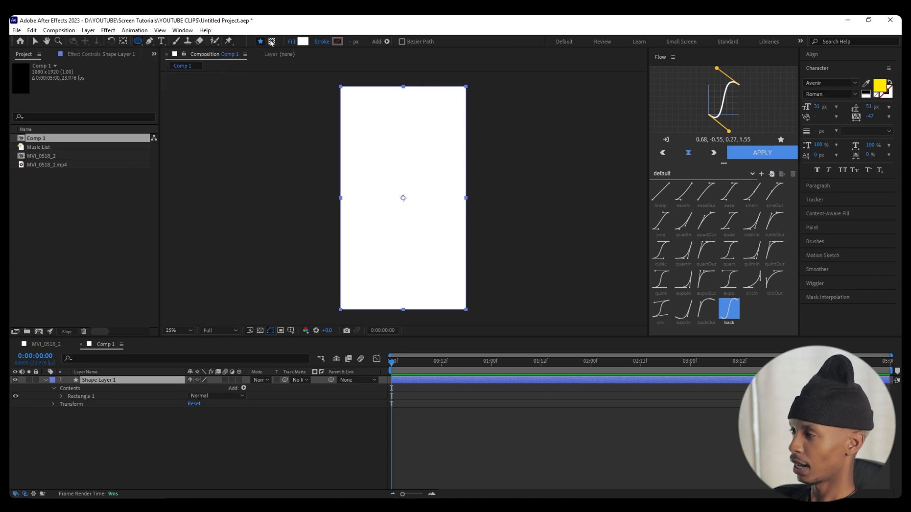
pyautogui.click(272, 42)
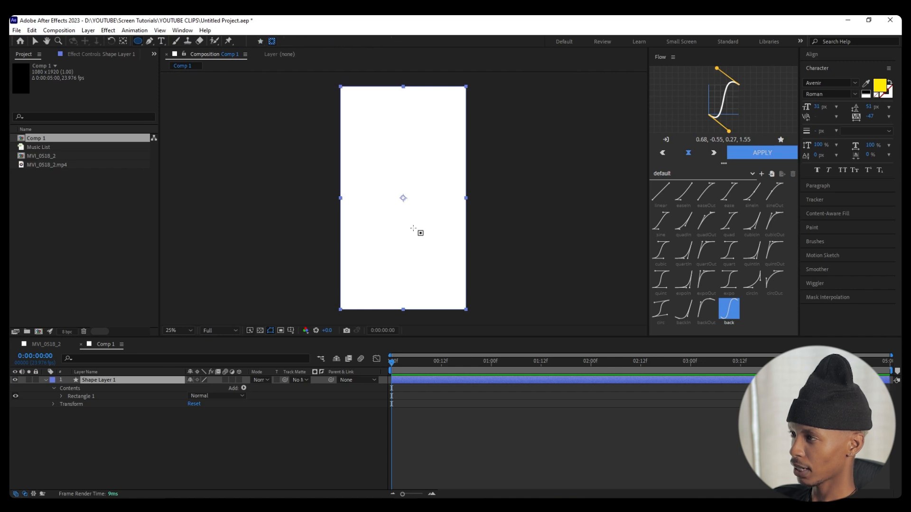
pyautogui.moveTo(361, 133); pyautogui.dragTo(448, 220)
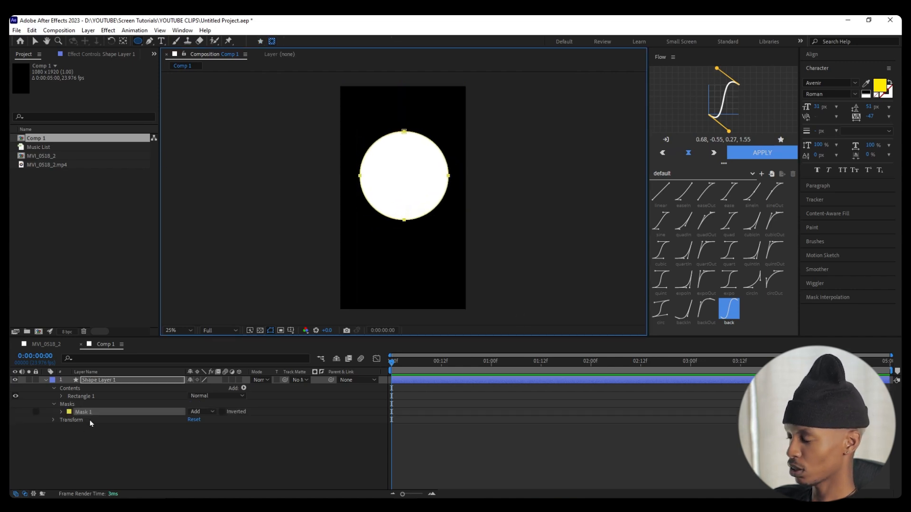
# Set the circular mask's feather to 63 pixels and its expansion to -15 pixels
pyautogui.click(61, 411)
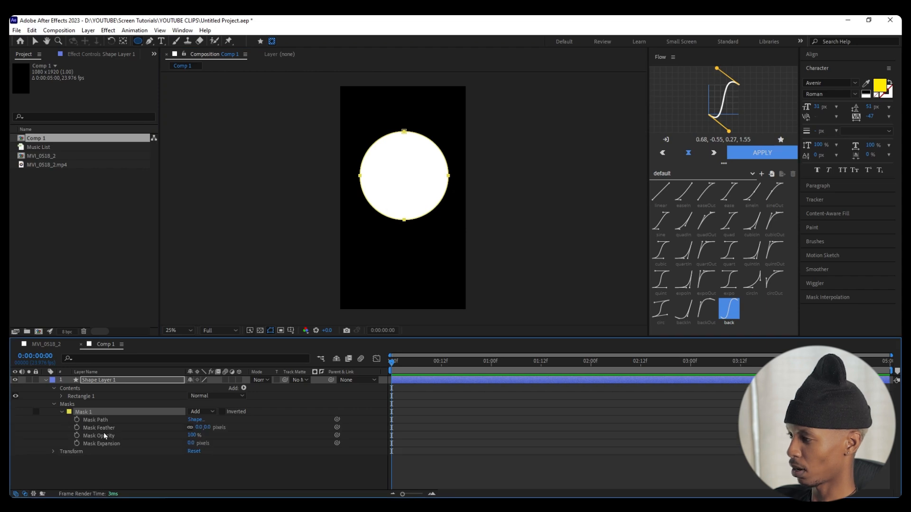
pyautogui.click(98, 444)
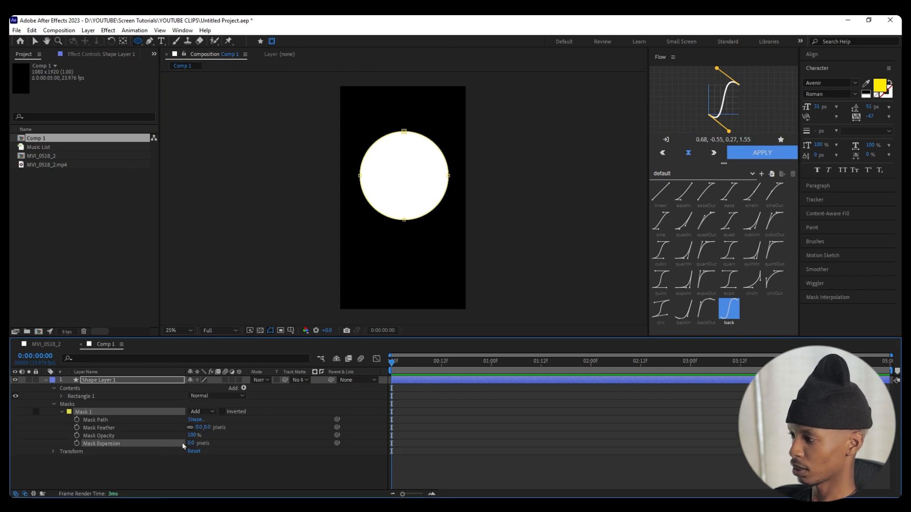
pyautogui.moveTo(190, 443); pyautogui.dragTo(233, 432)
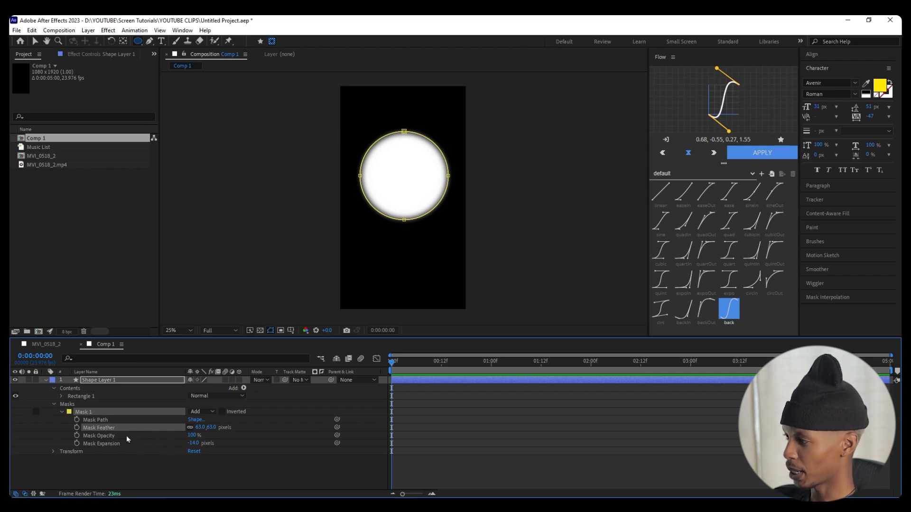
pyautogui.moveTo(194, 443)
pyautogui.mouseDown()
pyautogui.moveTo(174, 444)
pyautogui.moveTo(209, 444)
pyautogui.moveTo(197, 450)
pyautogui.mouseUp()
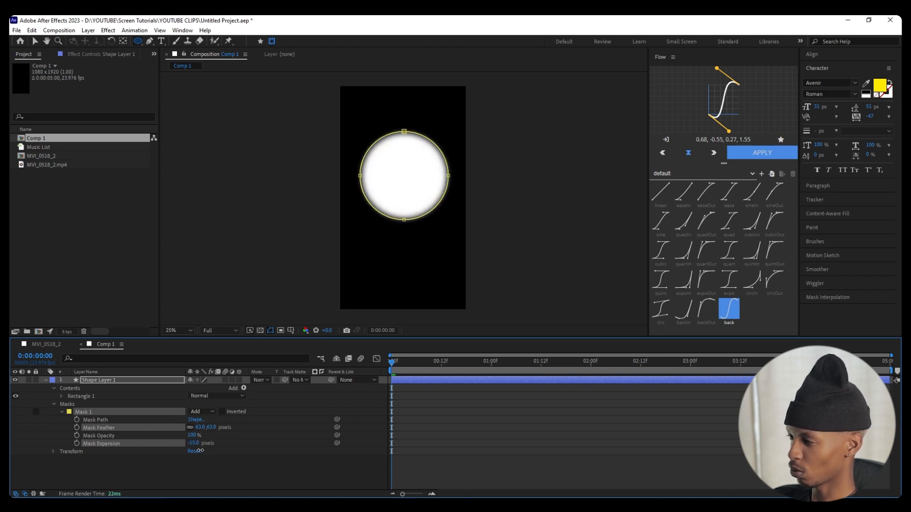
# Keyframe Mask Expansion from -409 pixels at the start to -15 pixels at about 0:00:00:11, and preview the growing circle
pyautogui.click(77, 443)
pyautogui.moveTo(391, 443)
pyautogui.mouseDown()
pyautogui.moveTo(482, 448)
pyautogui.moveTo(470, 444)
pyautogui.mouseUp()
pyautogui.moveTo(191, 447); pyautogui.dragTo(9, 443)
pyautogui.press('space')
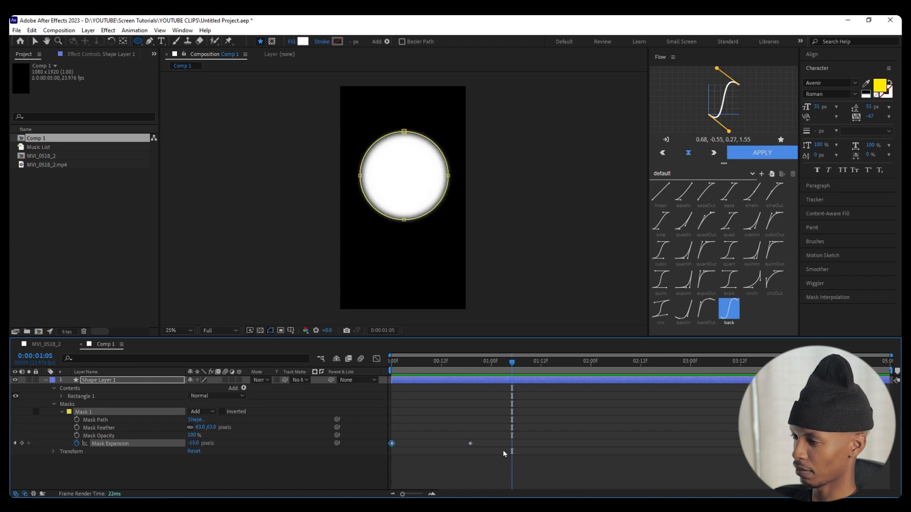
pyautogui.moveTo(470, 445); pyautogui.dragTo(436, 446)
pyautogui.press('Home')
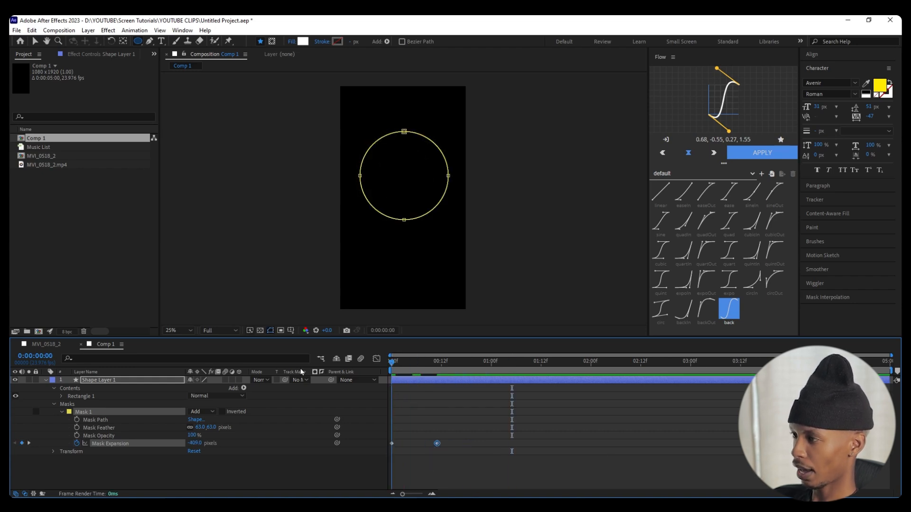
pyautogui.press('space')
pyautogui.press('space')
pyautogui.click(437, 363)
pyautogui.press('Home')
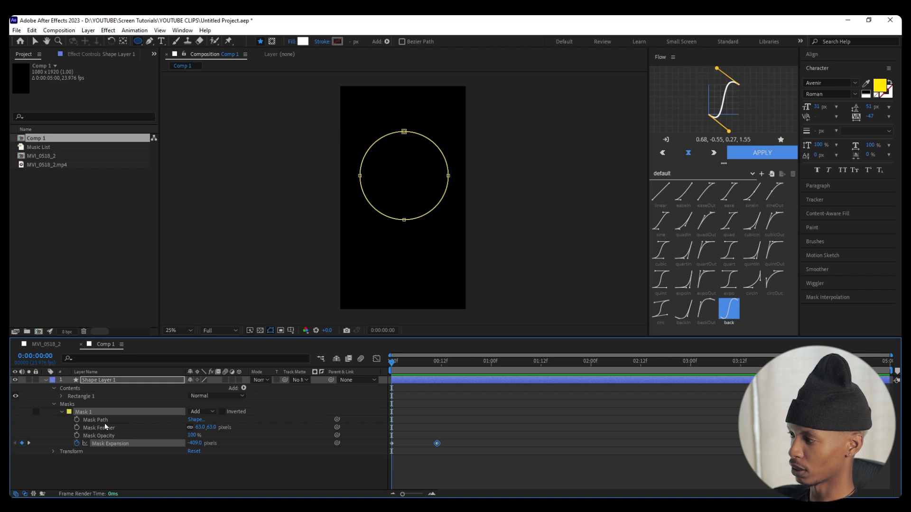
# Duplicate the animated circular mask with the copy in Subtract mode, preview the ring, and show only the masks' keyframed properties
pyautogui.hotkey('ctrl', 'd')
pyautogui.click(201, 452)
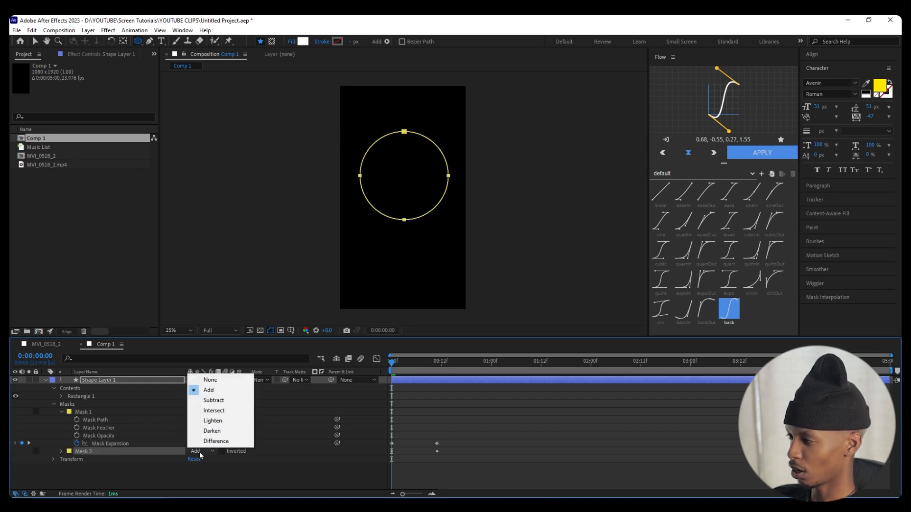
pyautogui.click(216, 400)
pyautogui.moveTo(400, 375); pyautogui.dragTo(420, 373)
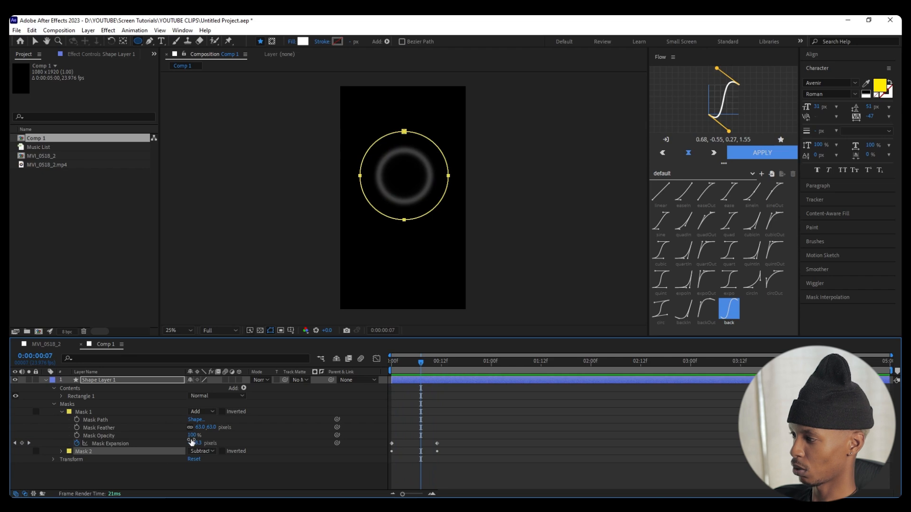
pyautogui.press('space')
pyautogui.press('u')
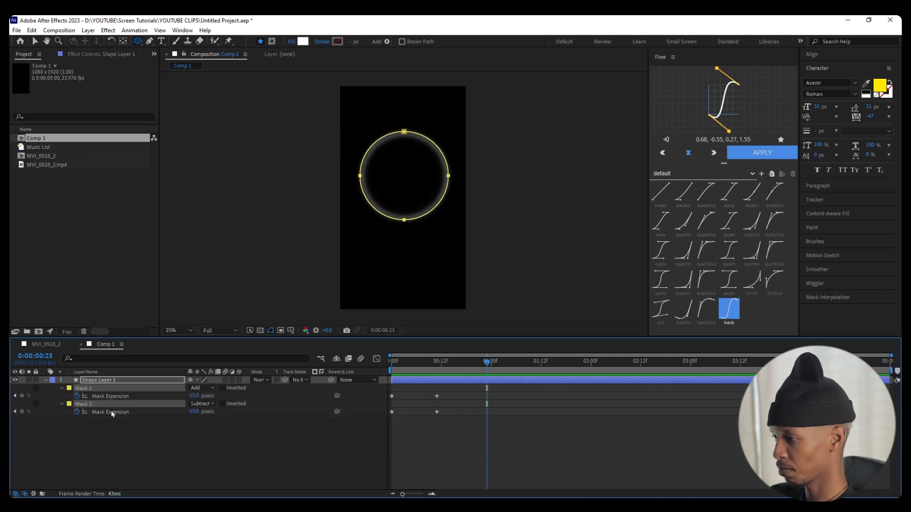
# Apply Easy Ease to both masks' Mask Expansion keyframes, reshape their graph for a fast start and slow finish, and preview
pyautogui.moveTo(451, 422); pyautogui.dragTo(386, 389)
pyautogui.rightClick(438, 397)
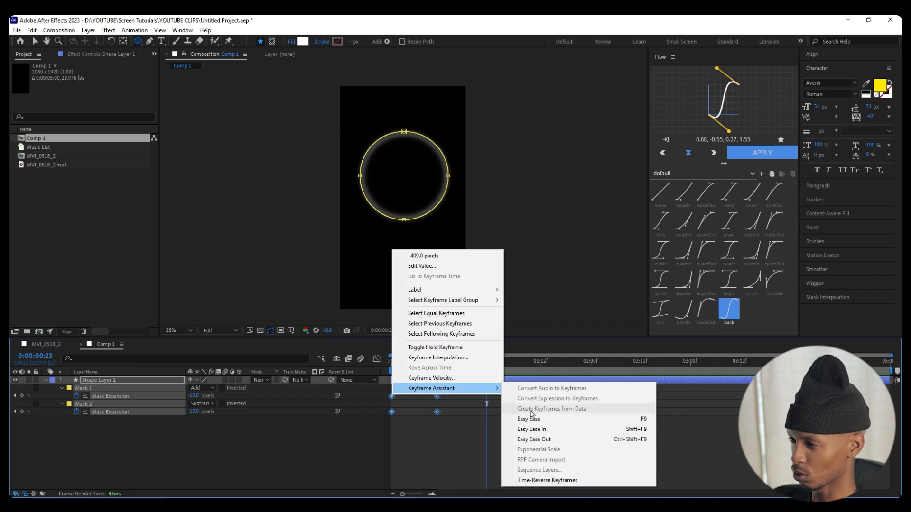
pyautogui.click(522, 418)
pyautogui.click(376, 359)
pyautogui.moveTo(477, 413); pyautogui.dragTo(402, 469)
pyautogui.click(376, 359)
pyautogui.press('space')
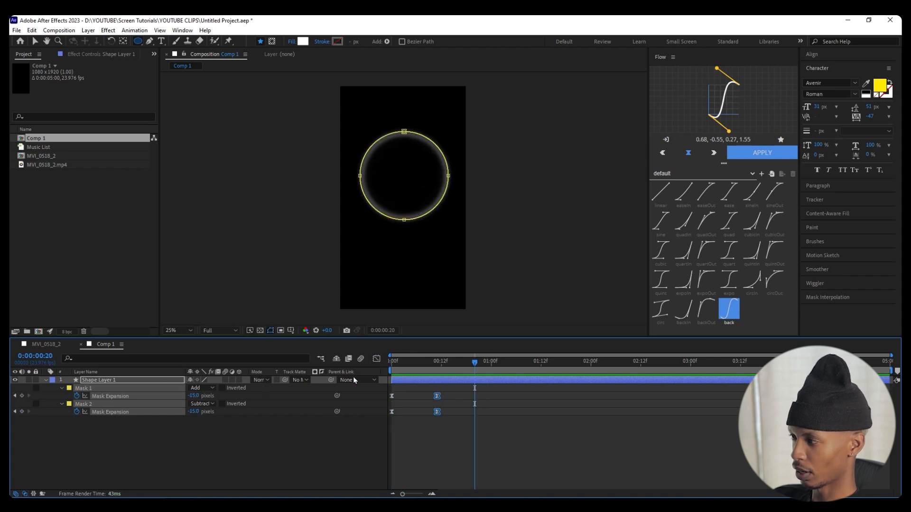
# Set the shape layer's Opacity to 0% at 0:00:00:11 and add an Opacity keyframe there
pyautogui.click(126, 381)
pyautogui.hotkey('shift', 't')
pyautogui.moveTo(428, 363); pyautogui.dragTo(434, 363)
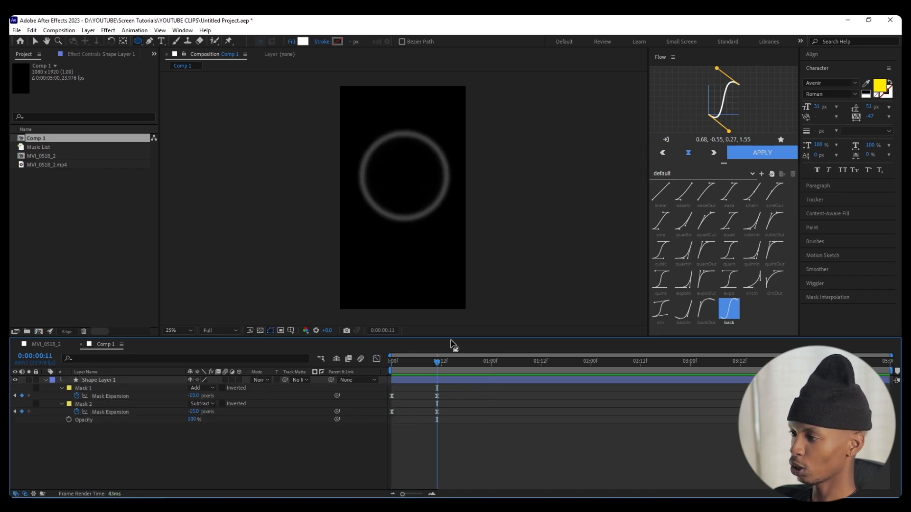
pyautogui.click(190, 421)
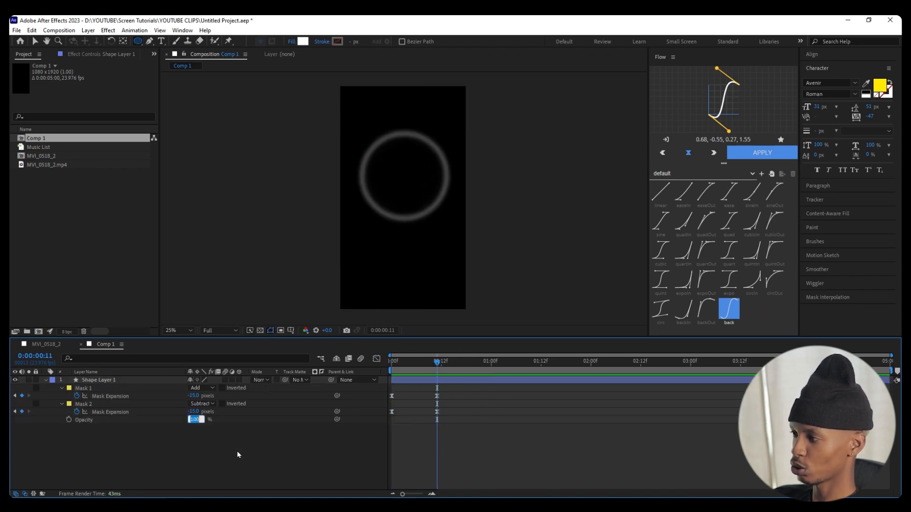
pyautogui.write('0')
pyautogui.press('Return')
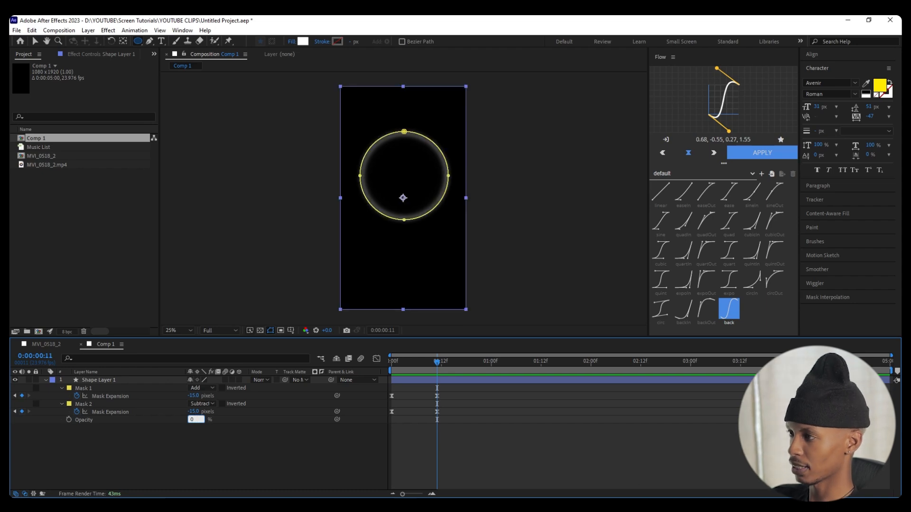
pyautogui.click(424, 367)
pyautogui.moveTo(423, 366); pyautogui.dragTo(434, 369)
pyautogui.click(68, 419)
# Add a 100% Opacity keyframe at about 0:00:00:08 and preview the ring fading out
pyautogui.moveTo(437, 365); pyautogui.dragTo(421, 366)
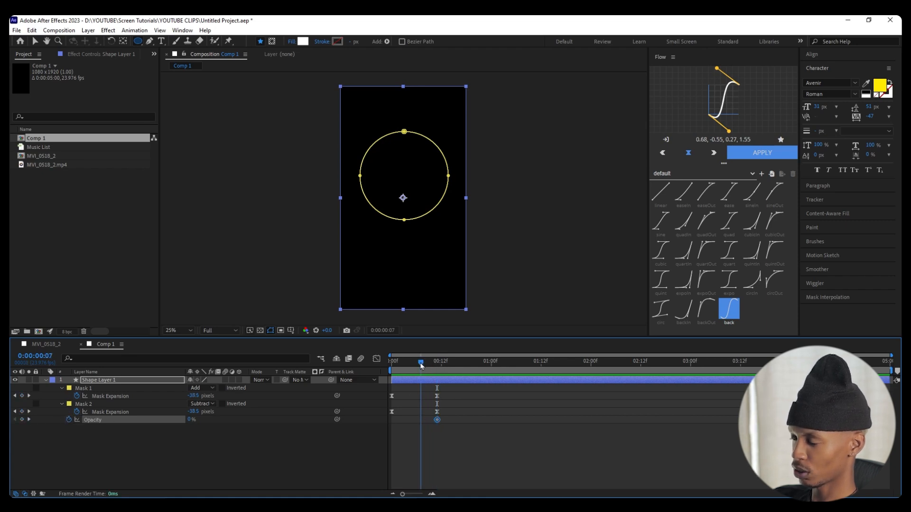
pyautogui.click(191, 420)
pyautogui.write('100')
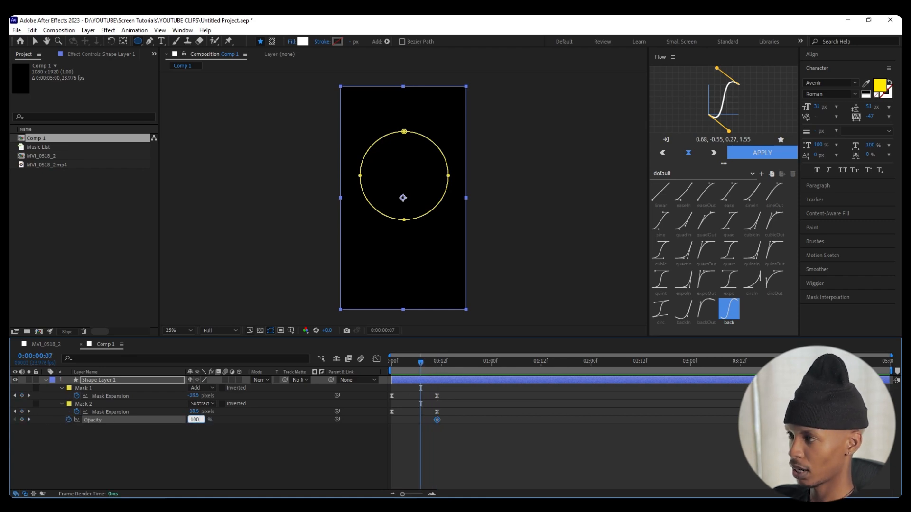
pyautogui.press('Return')
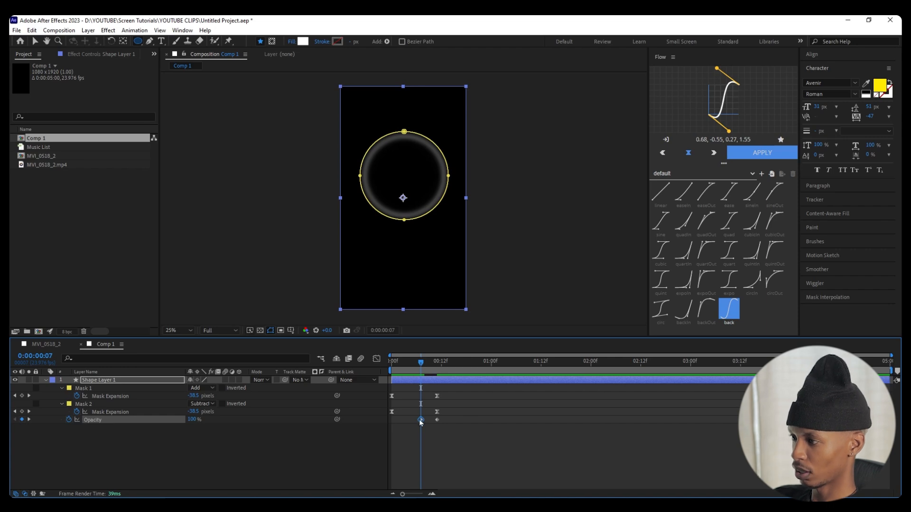
pyautogui.moveTo(425, 366); pyautogui.dragTo(343, 366)
pyautogui.press('space')
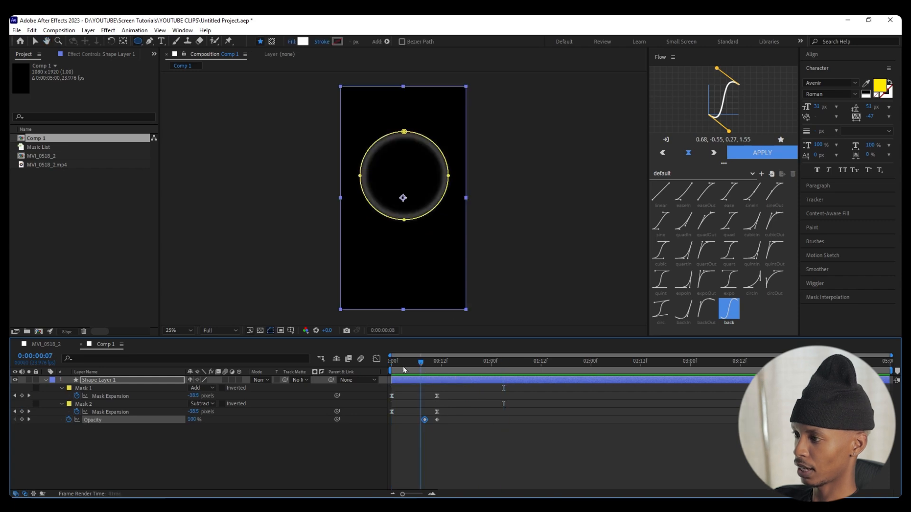
pyautogui.press('space')
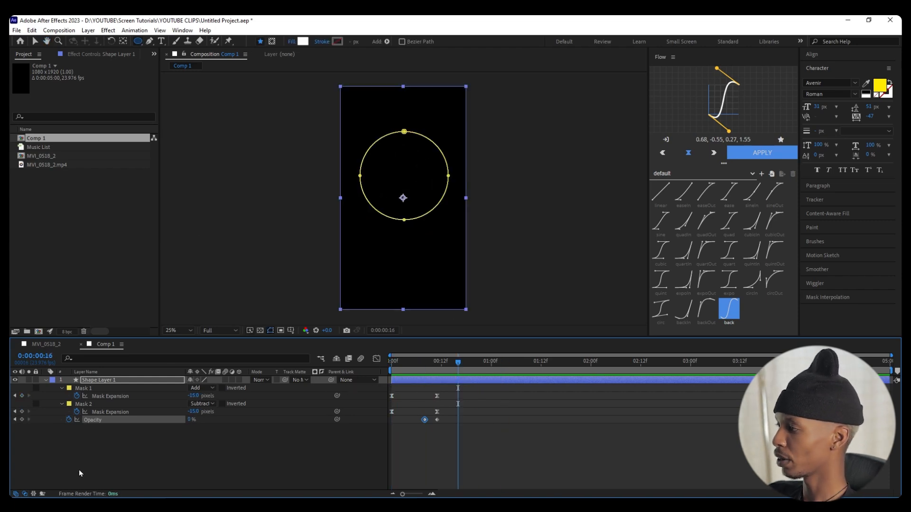
# Place Comp 1 in the MVI_0518_2 composition above the Music List layer
pyautogui.click(58, 343)
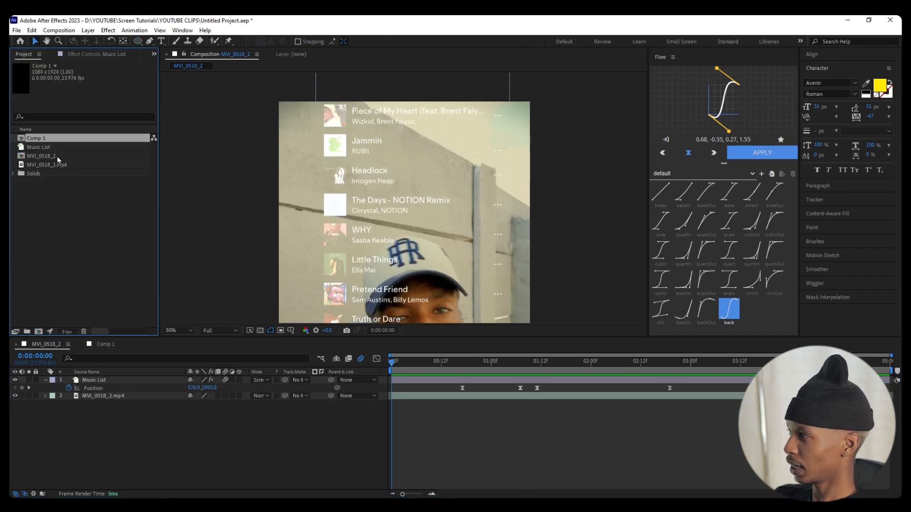
pyautogui.moveTo(71, 139); pyautogui.dragTo(124, 377)
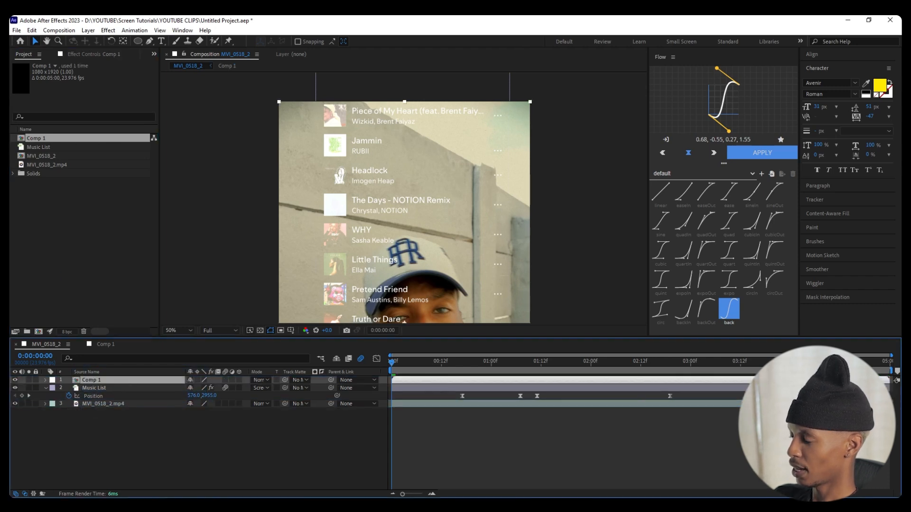
pyautogui.click(119, 436)
pyautogui.click(116, 379)
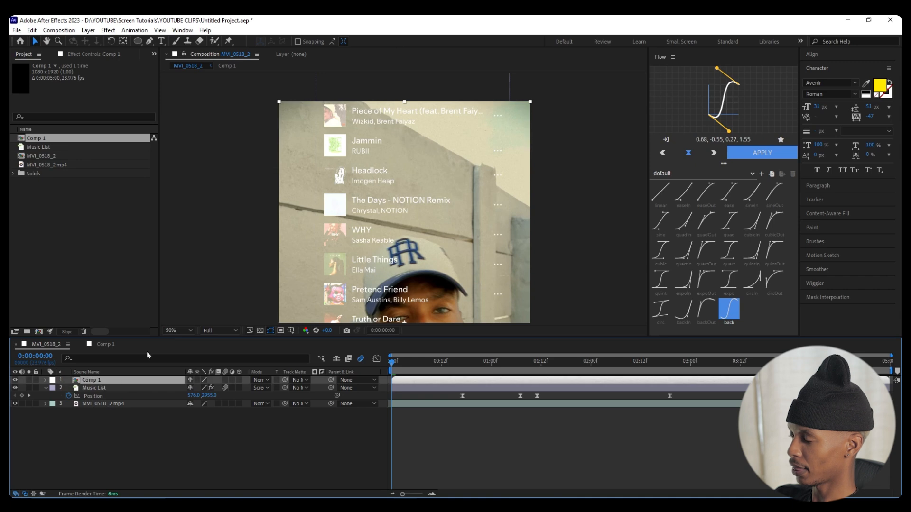
# Add an adjustment layer above Comp 1 and apply the Displacement Map effect to it
pyautogui.rightClick(196, 467)
pyautogui.moveTo(226, 317)
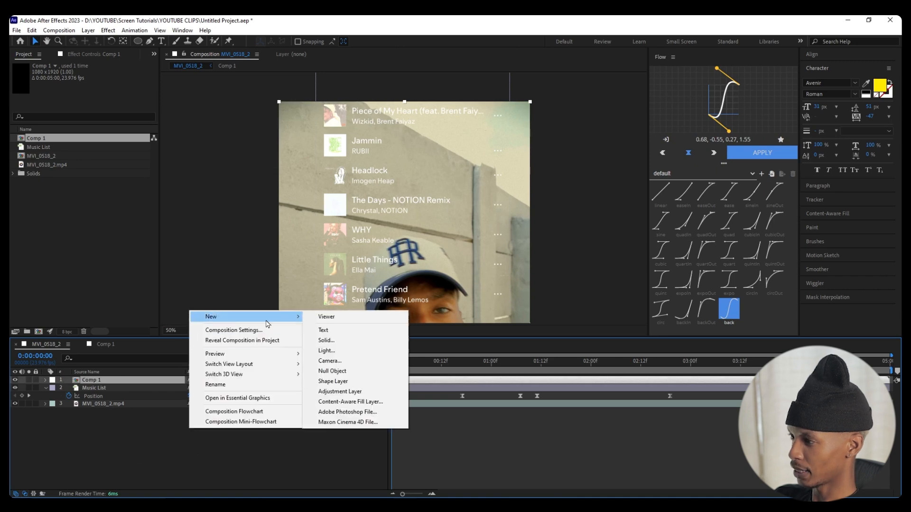
pyautogui.click(356, 391)
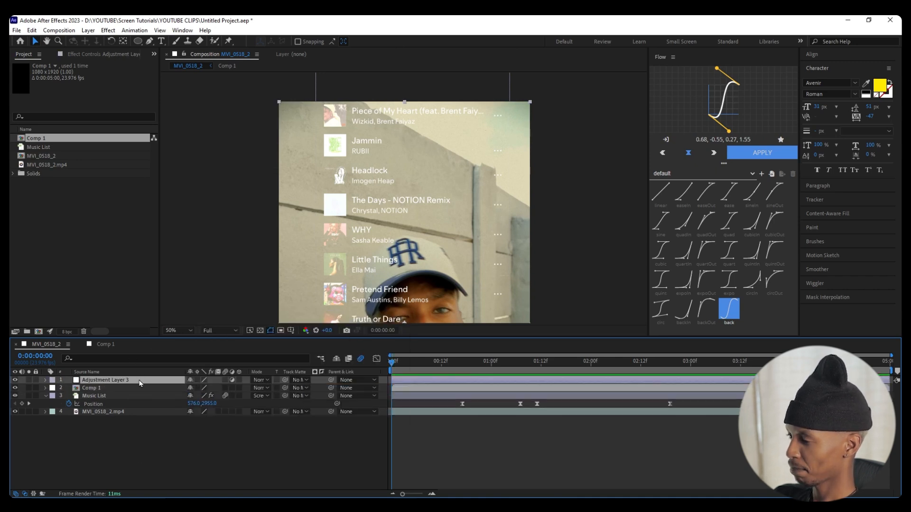
pyautogui.hotkey('ctrl', 'space')
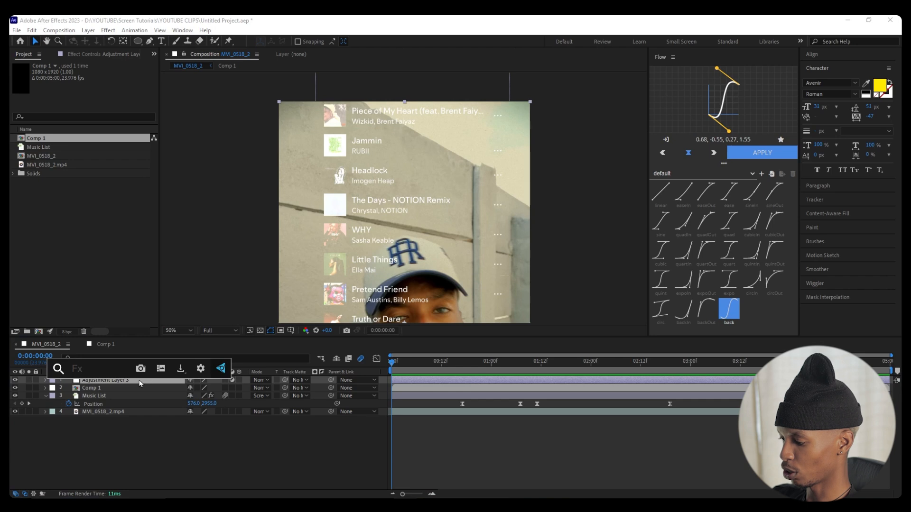
pyautogui.write('displ')
pyautogui.press('Return')
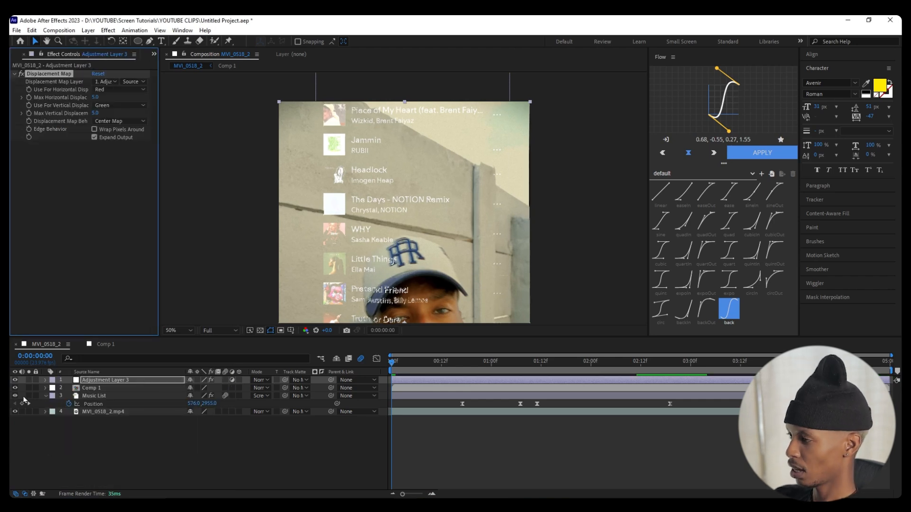
# Set the Displacement Map Layer to Comp 1 and scrub through the opening frames to check the distortion
pyautogui.click(163, 383)
pyautogui.click(56, 83)
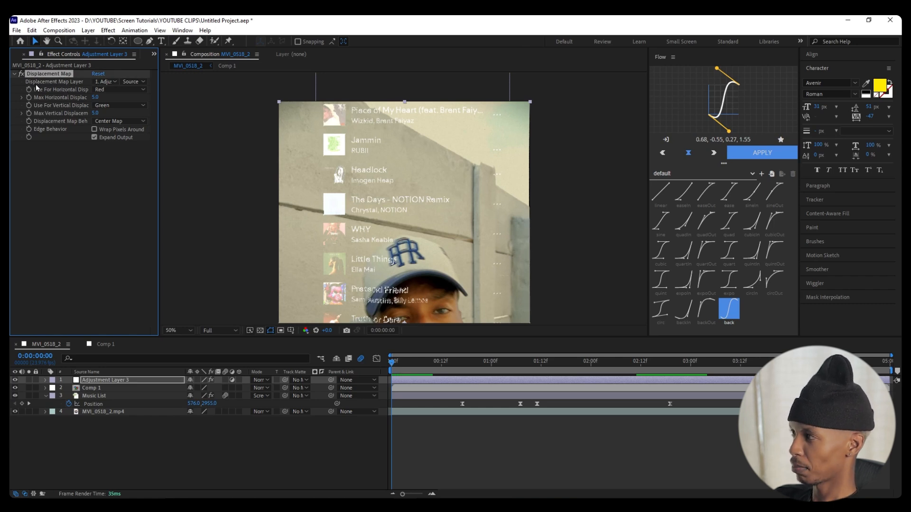
pyautogui.click(111, 82)
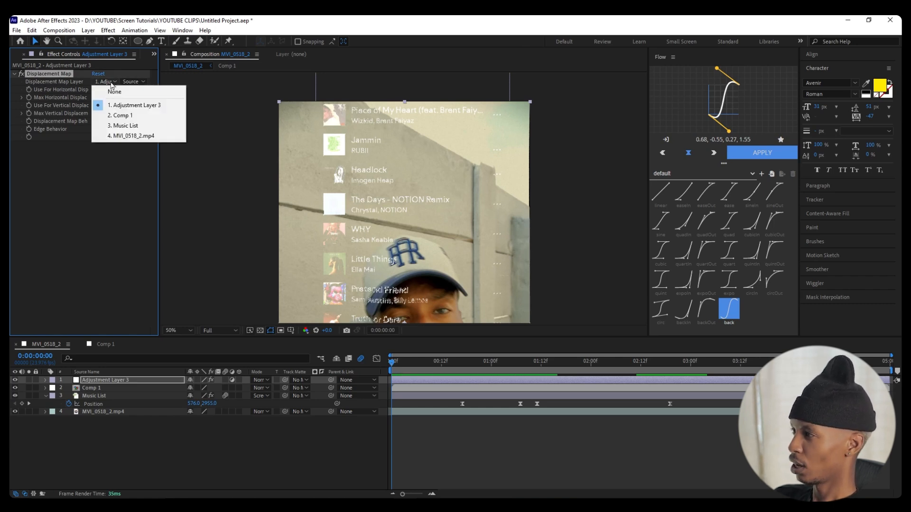
pyautogui.click(119, 116)
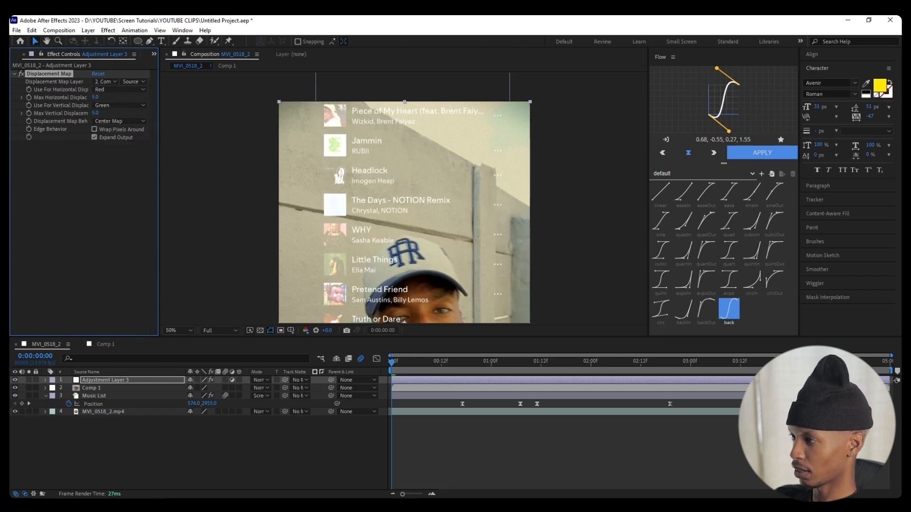
pyautogui.moveTo(392, 363); pyautogui.dragTo(422, 381)
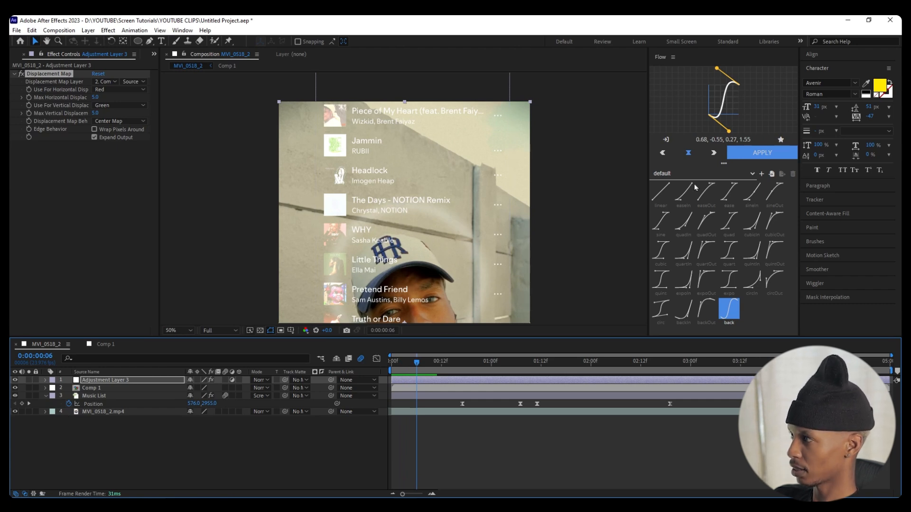
# Set Max Horizontal Displacement to 40 and Max Vertical Displacement to 28, hide Comp 1, and preview the ripple
pyautogui.moveTo(97, 99); pyautogui.dragTo(103, 104)
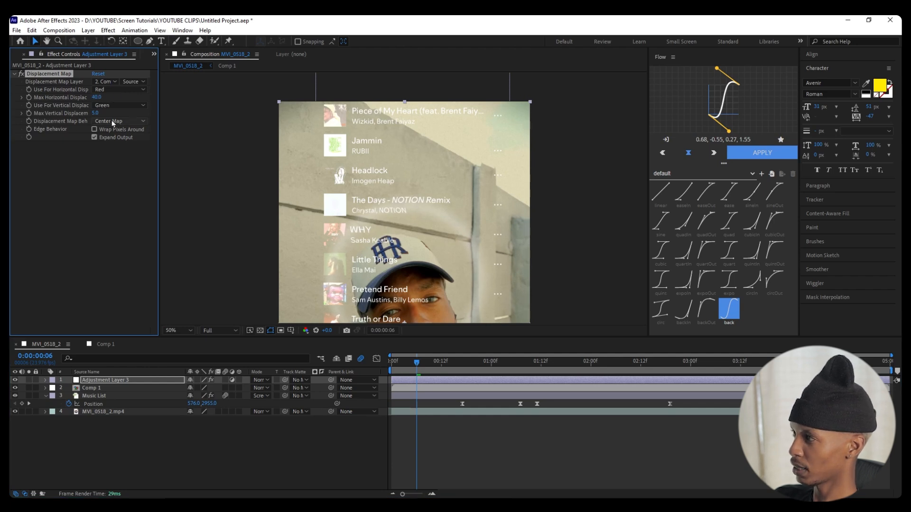
pyautogui.moveTo(112, 112); pyautogui.dragTo(114, 115)
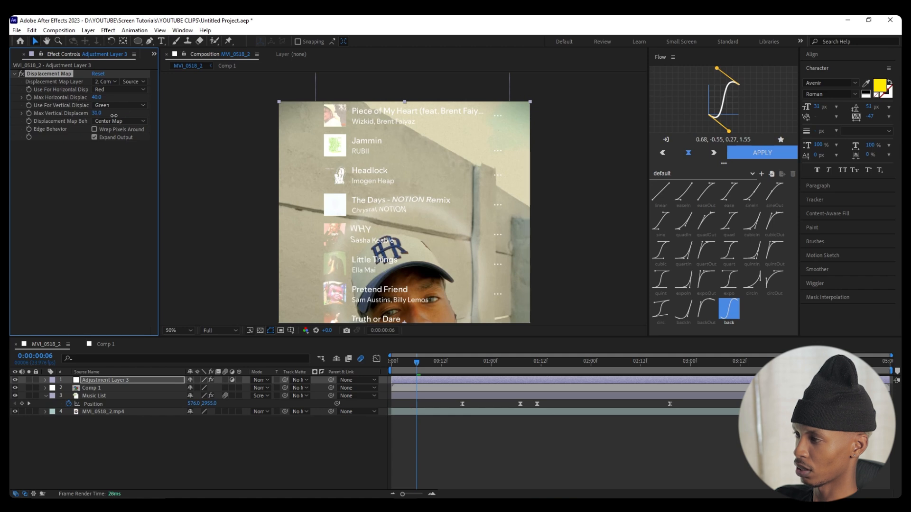
pyautogui.click(15, 389)
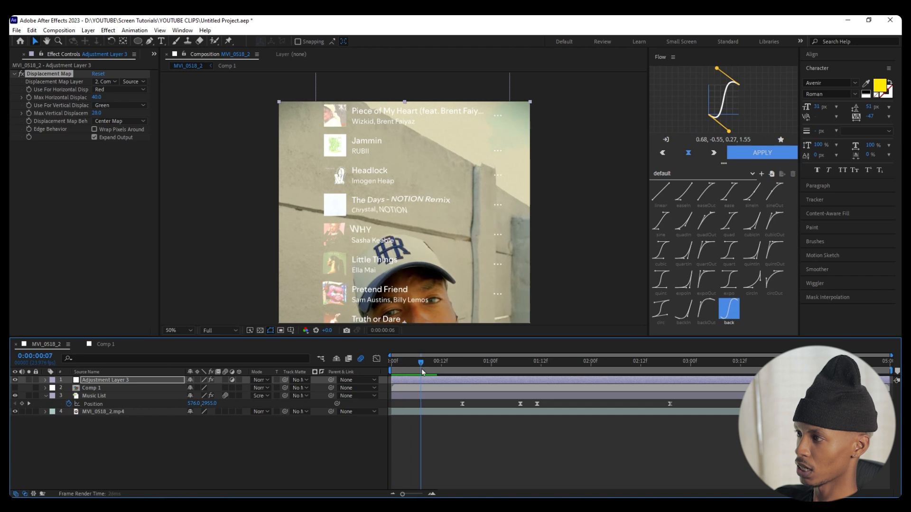
pyautogui.press('space')
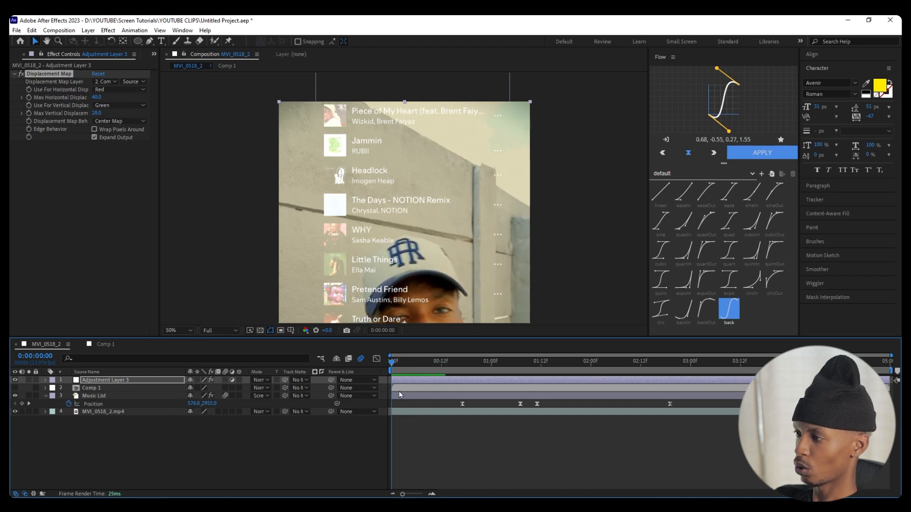
# In Comp 1, scale the ring's shape layer to 162%, move it down to around the frame's middle, and save the project
pyautogui.click(136, 383)
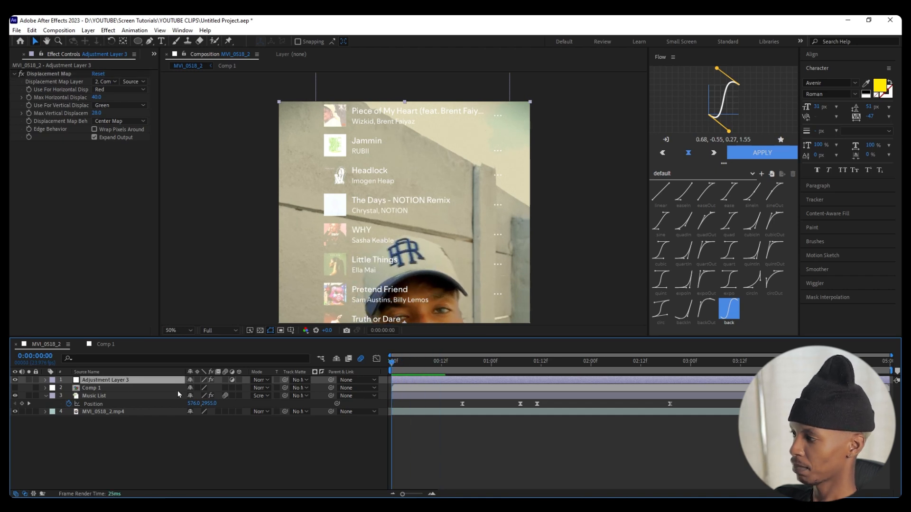
pyautogui.click(109, 346)
pyautogui.moveTo(411, 361)
pyautogui.mouseDown()
pyautogui.moveTo(430, 363)
pyautogui.moveTo(421, 369)
pyautogui.mouseUp()
pyautogui.click(421, 381)
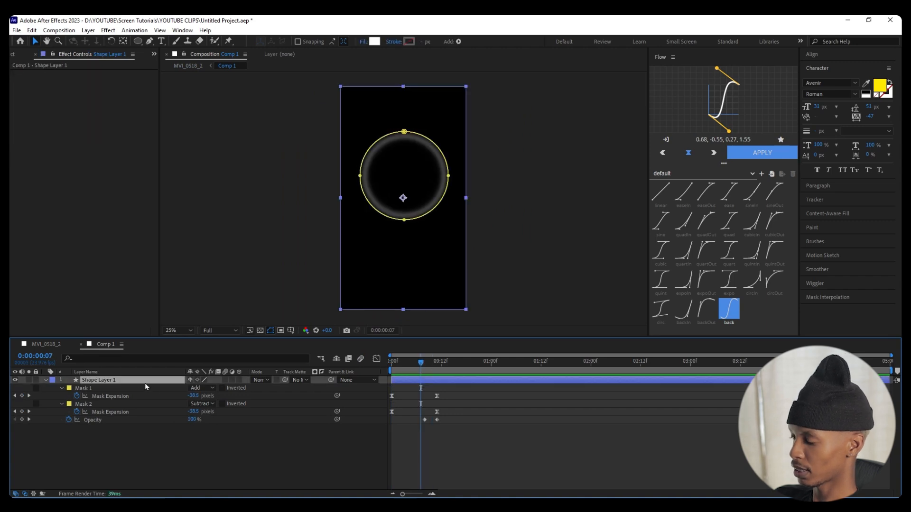
pyautogui.press('s')
pyautogui.moveTo(203, 388); pyautogui.dragTo(232, 392)
pyautogui.moveTo(428, 135); pyautogui.dragTo(430, 164)
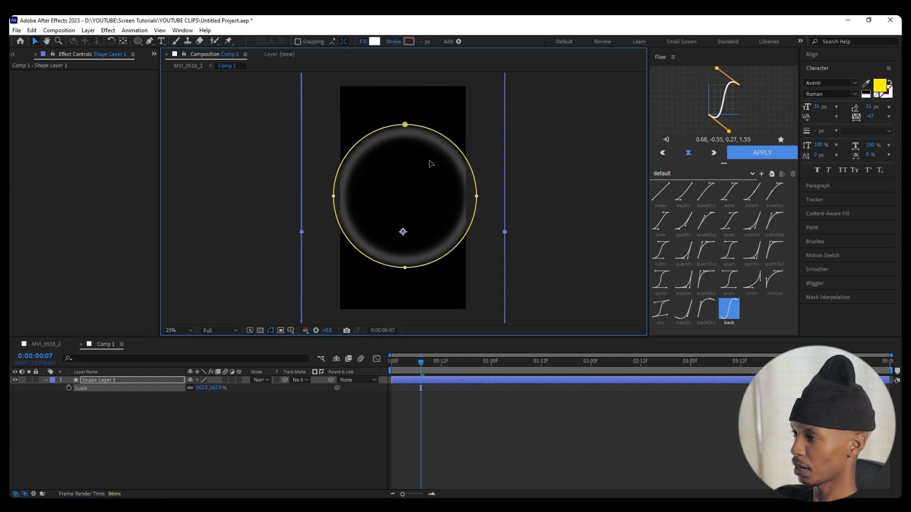
pyautogui.hotkey('ctrl', 's')
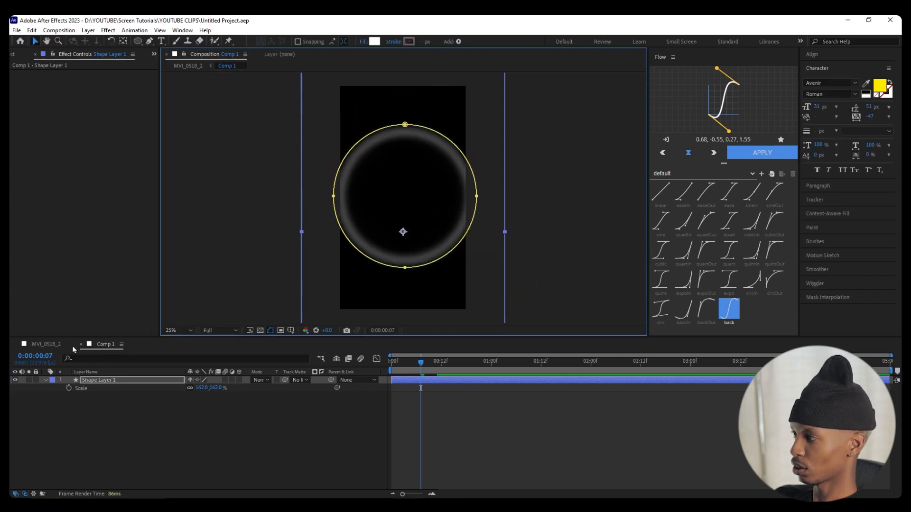
# In MVI_0518_2, move the adjustment layer and Comp 1 together so both start at the finger tap, about 0:00:03:12
pyautogui.click(49, 344)
pyautogui.moveTo(422, 363); pyautogui.dragTo(400, 397)
pyautogui.click(444, 390)
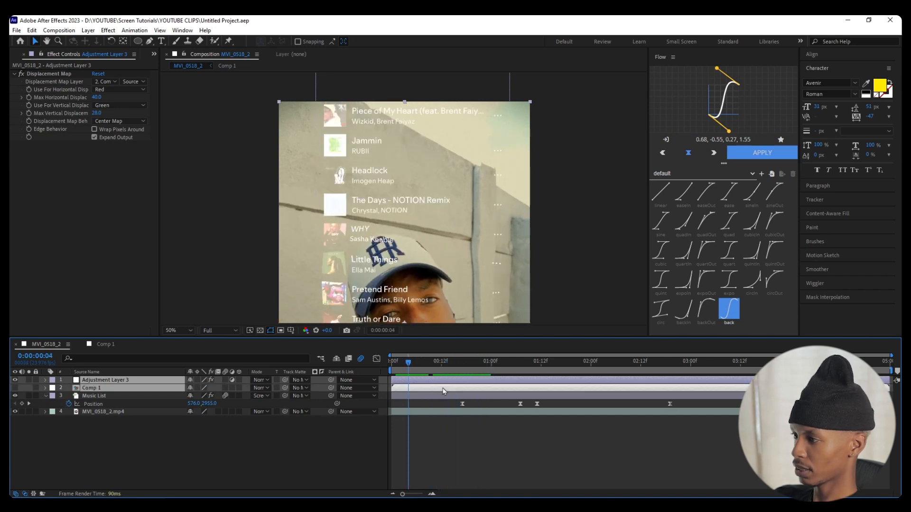
pyautogui.moveTo(444, 383); pyautogui.dragTo(796, 390)
pyautogui.click(671, 363)
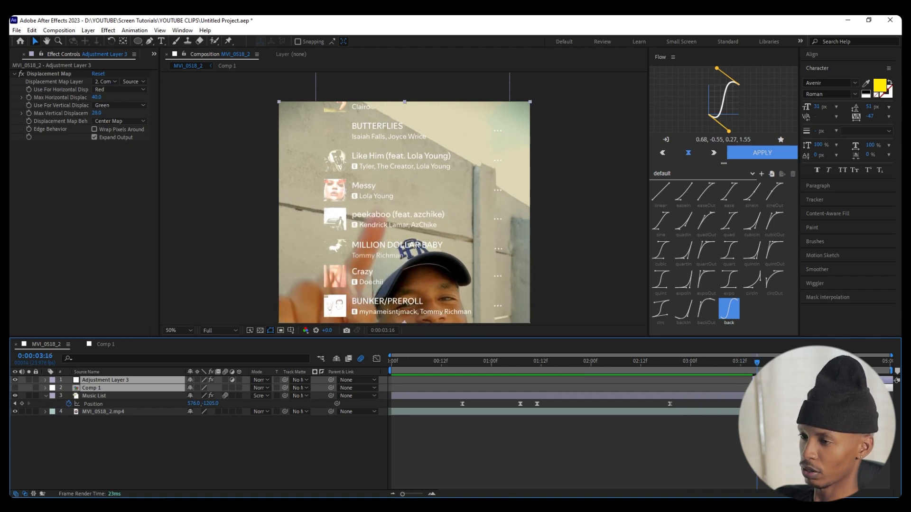
pyautogui.click(765, 364)
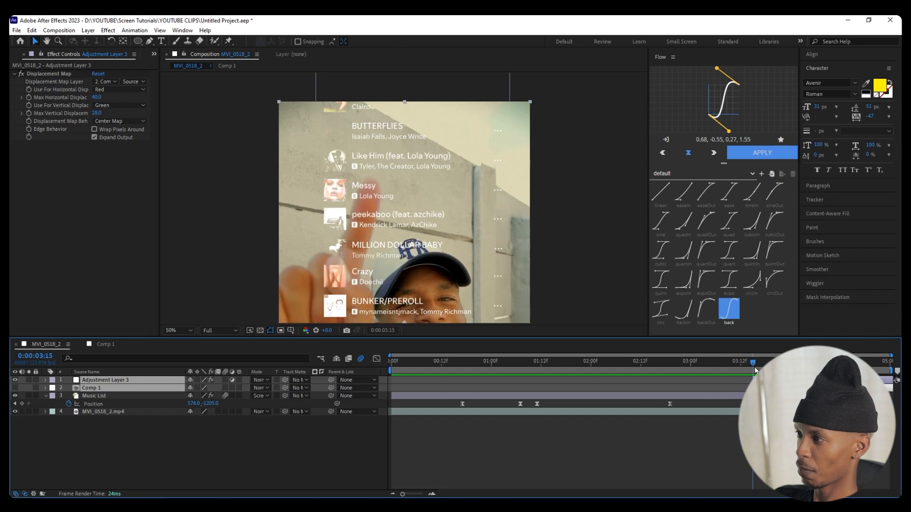
pyautogui.moveTo(764, 363); pyautogui.dragTo(775, 364)
pyautogui.hotkey('alt', 'pageup')
pyautogui.hotkey('alt', 'pageup')
pyautogui.hotkey('alt', 'pageup')
pyautogui.press('pageup')
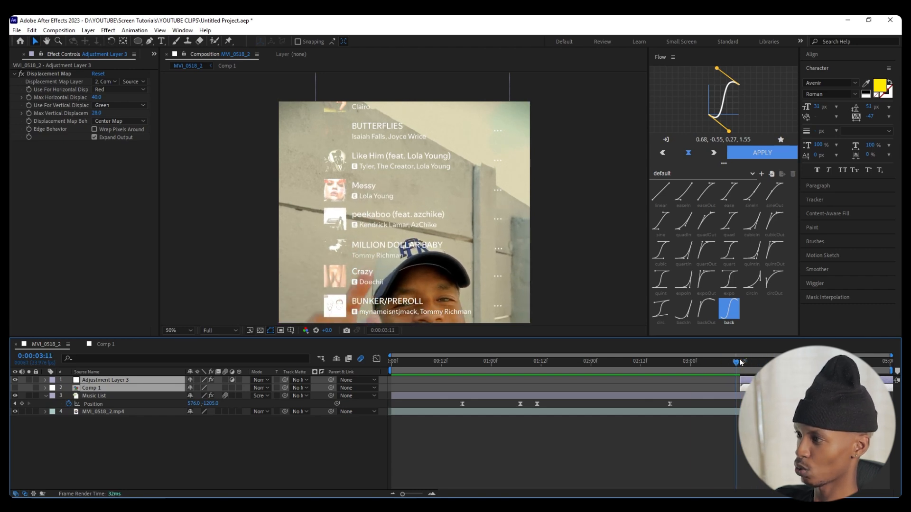
# Fit the whole frame in the composition viewer, save the project, and preview the clip with the tap ripple
pyautogui.click(178, 330)
pyautogui.click(184, 166)
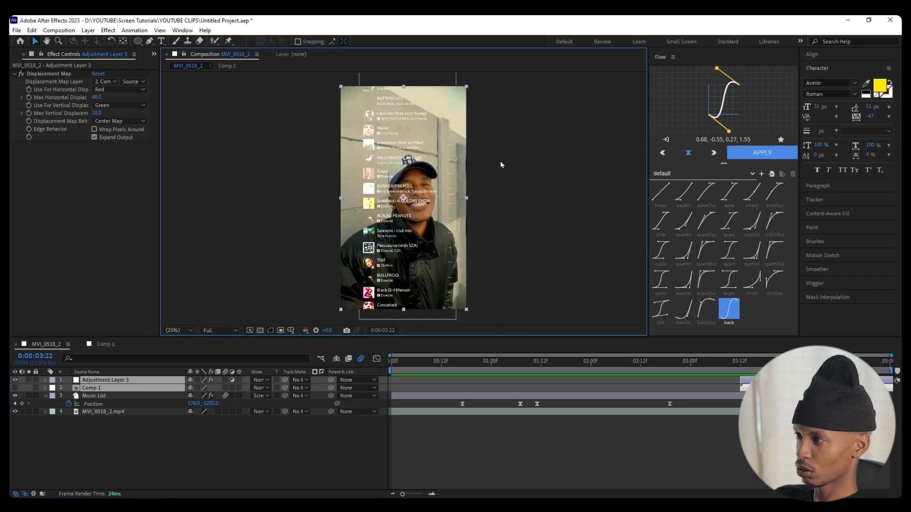
pyautogui.click(500, 164)
pyautogui.press('space')
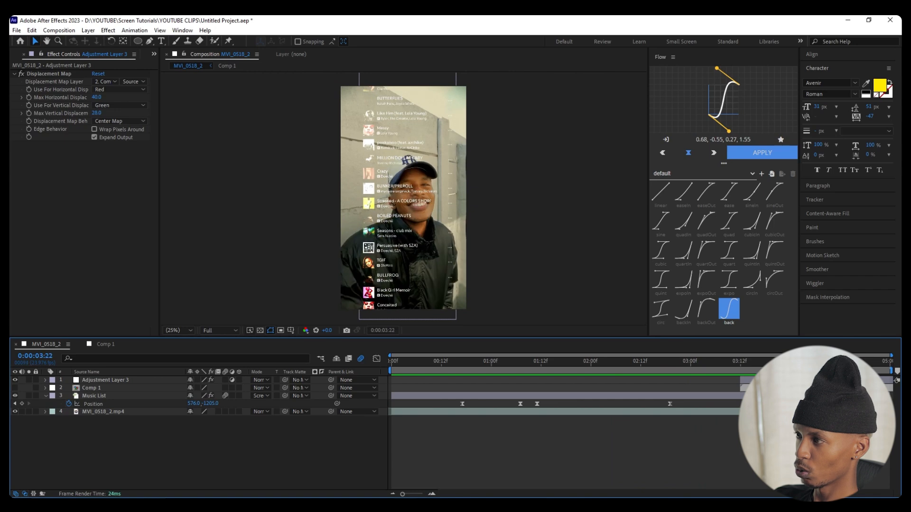
pyautogui.press('space')
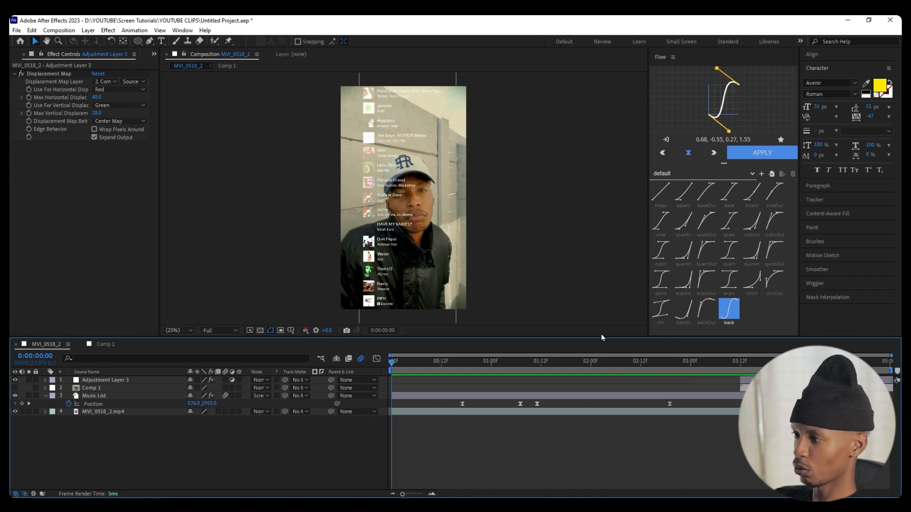
pyautogui.hotkey('ctrl', 's')
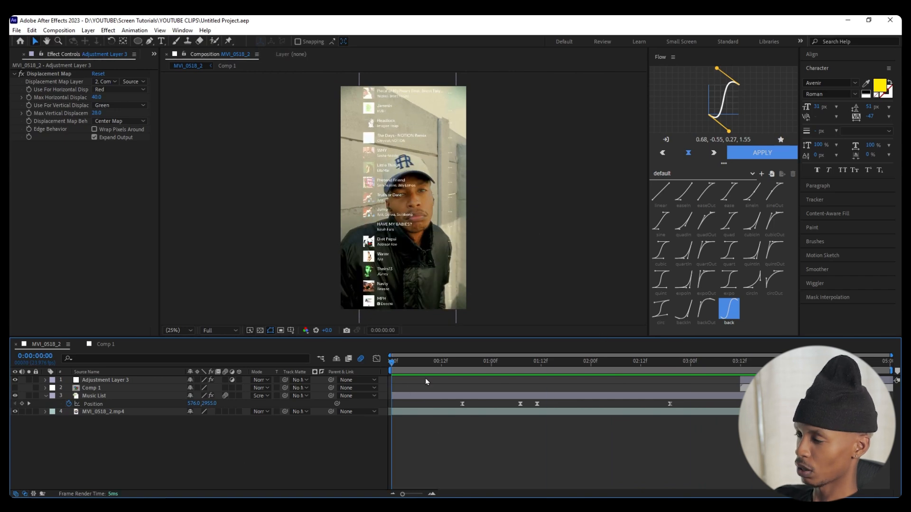
pyautogui.press('space')
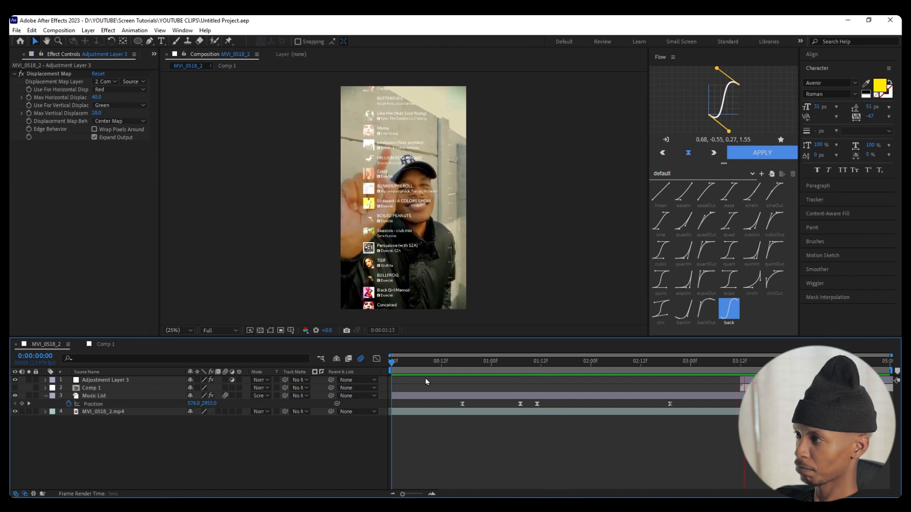
pyautogui.press('space')
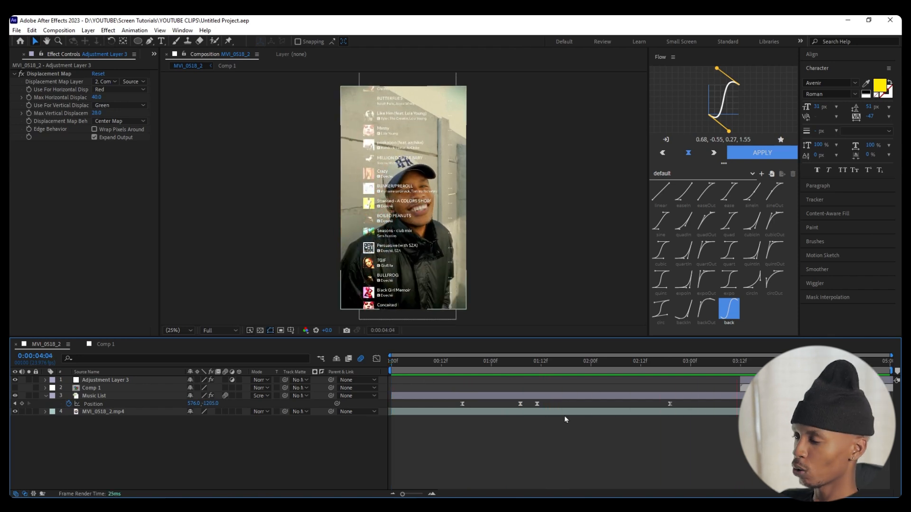